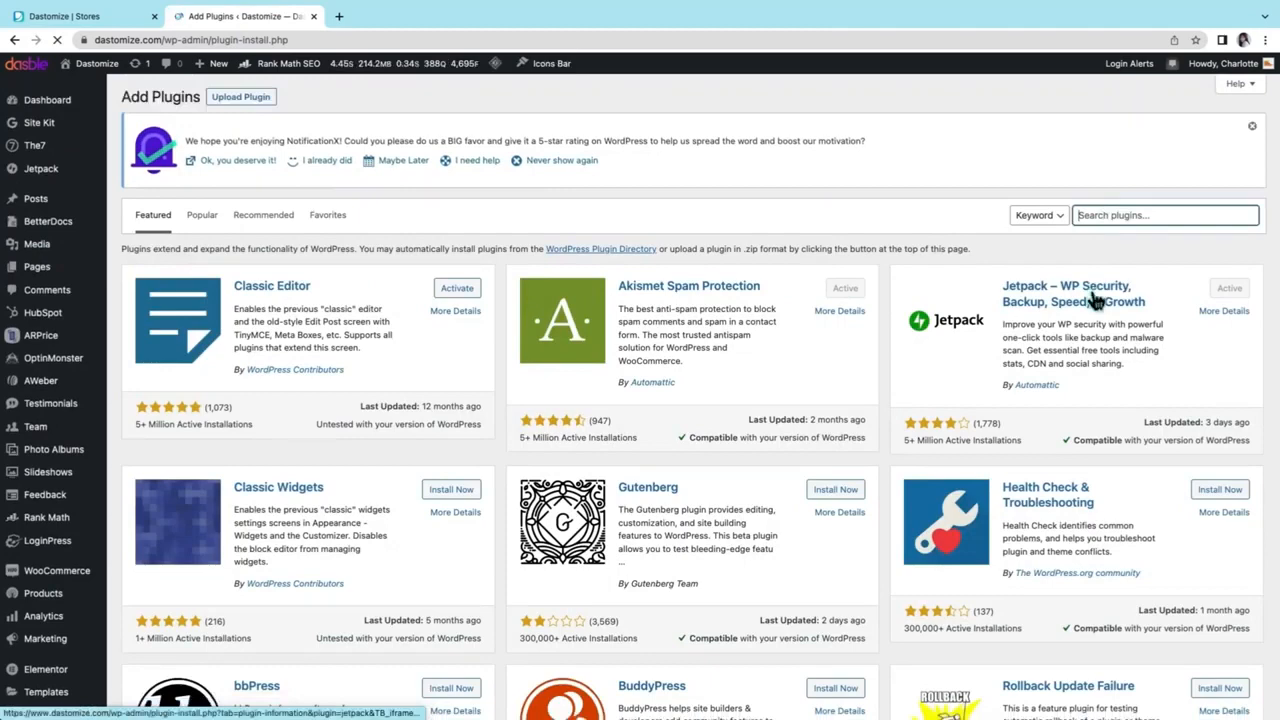
Search the WordPress plugin directory for "dastomize", then install and activate the Dastomize plugin for WooCommerce
{"action": "type", "text": "dastomize"}
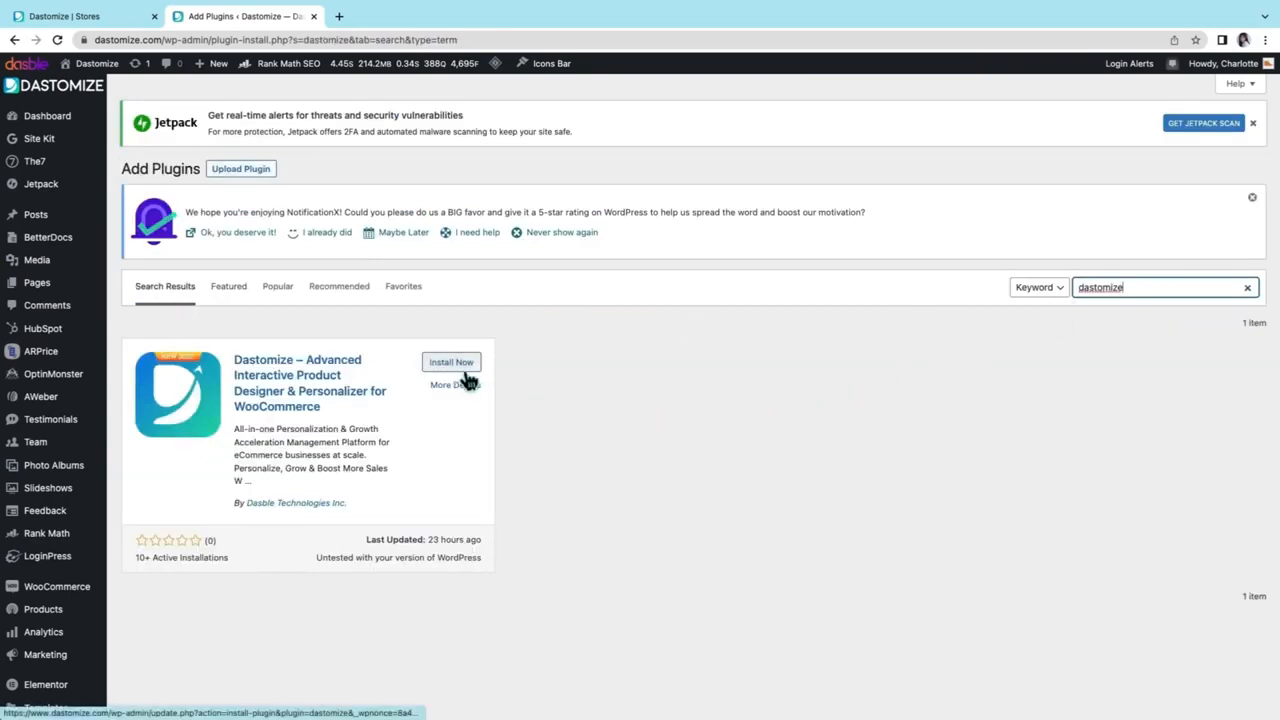
{"action": "left_click", "coordinate": [464, 366]}
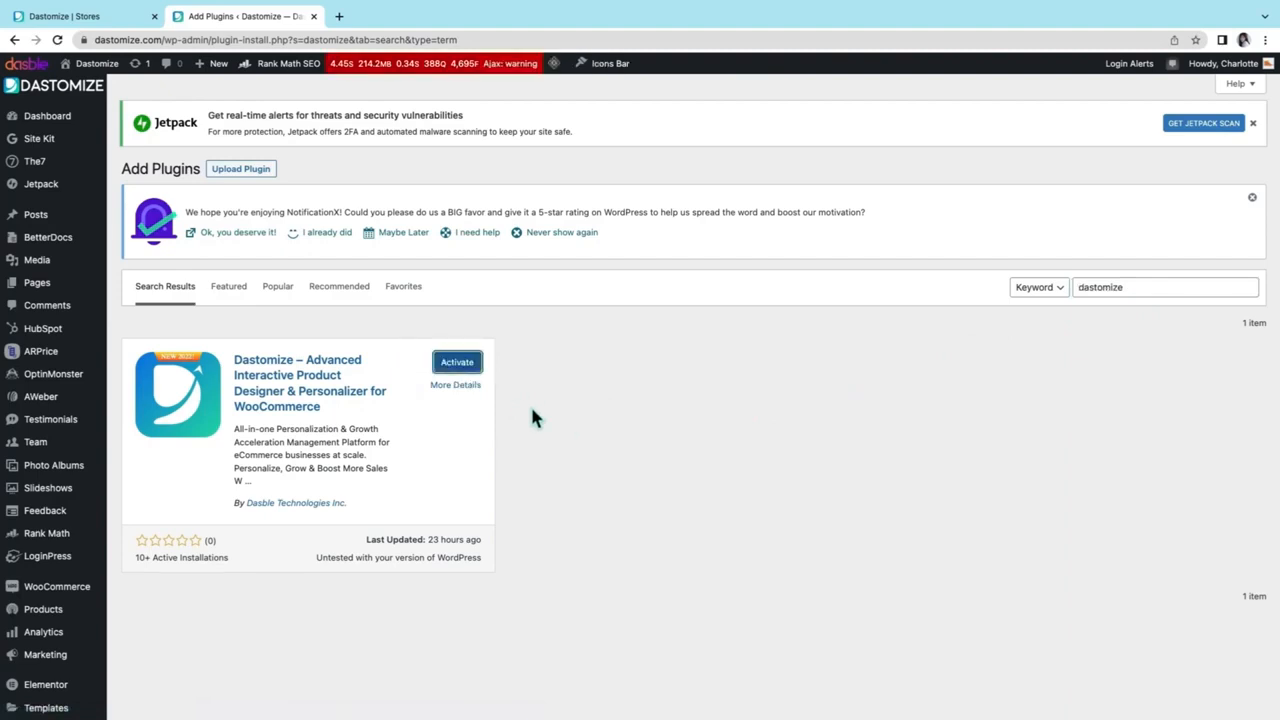
{"action": "left_click", "coordinate": [468, 372]}
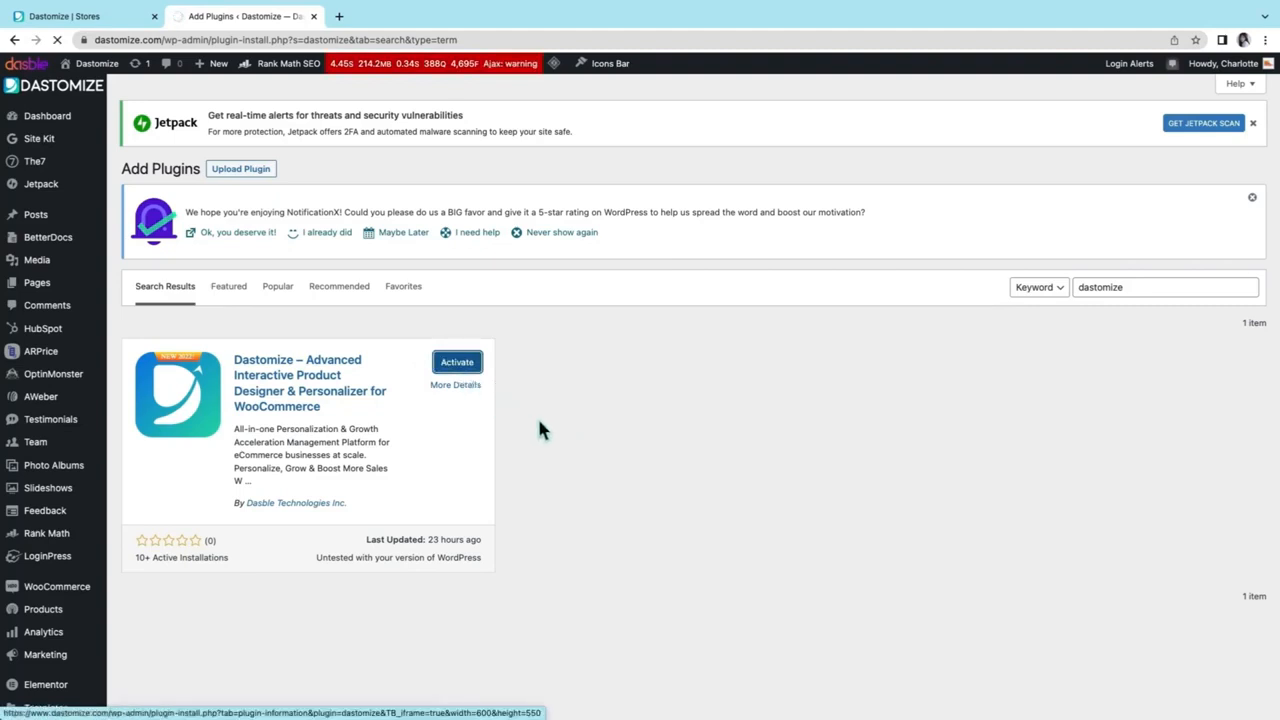
Open the Dastomize plugin's own page in the WordPress admin
{"action": "scroll", "coordinate": [543, 421], "scroll_direction": "down", "scroll_amount": 3}
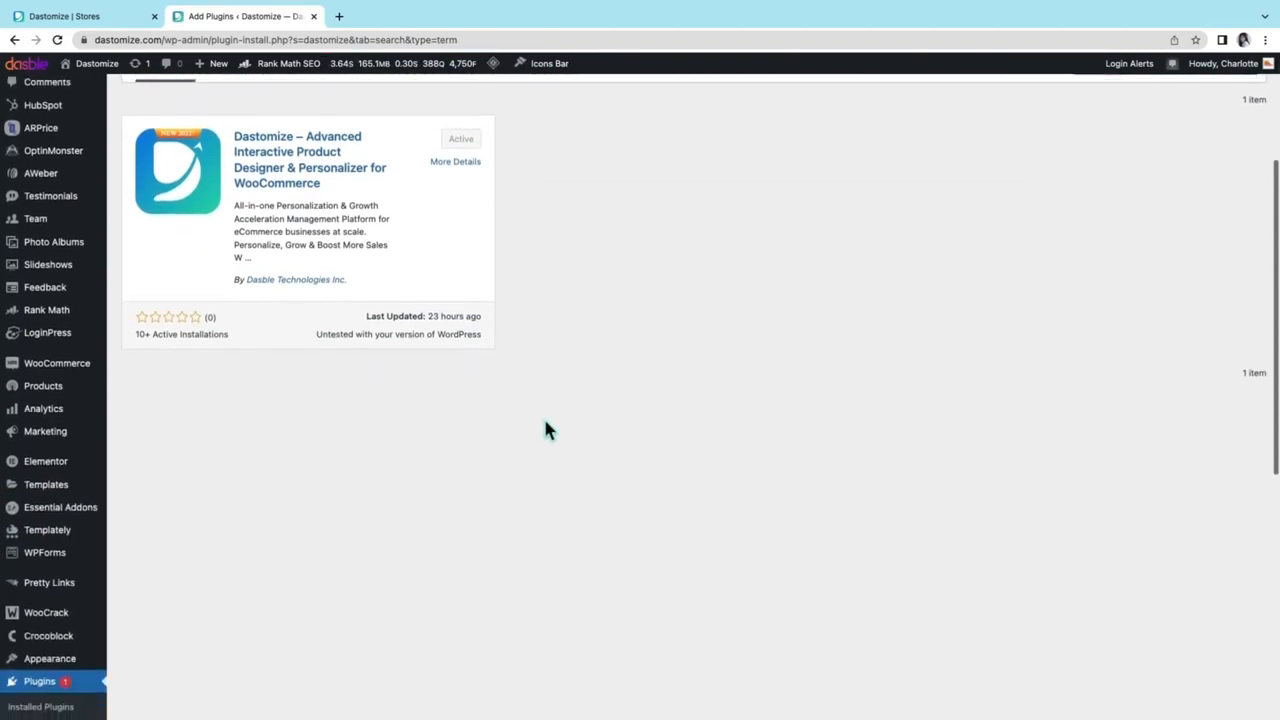
{"action": "scroll", "coordinate": [545, 428], "scroll_direction": "down", "scroll_amount": 5}
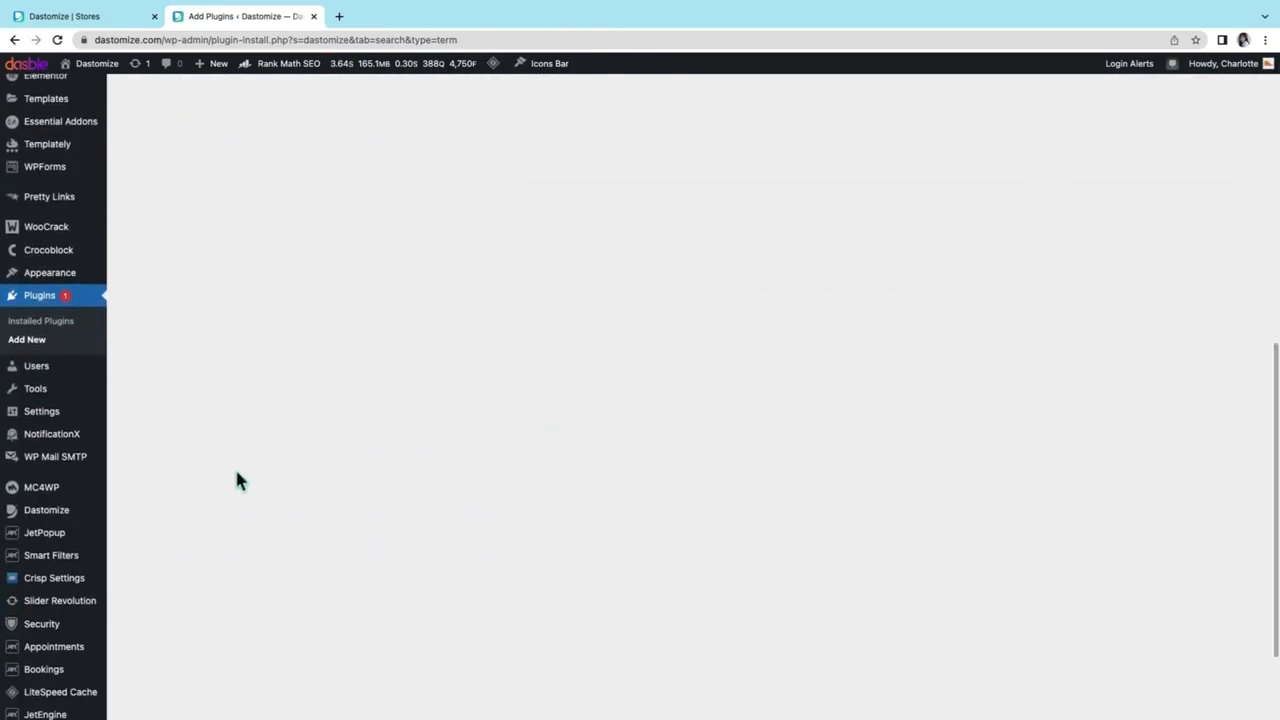
{"action": "left_click", "coordinate": [68, 518]}
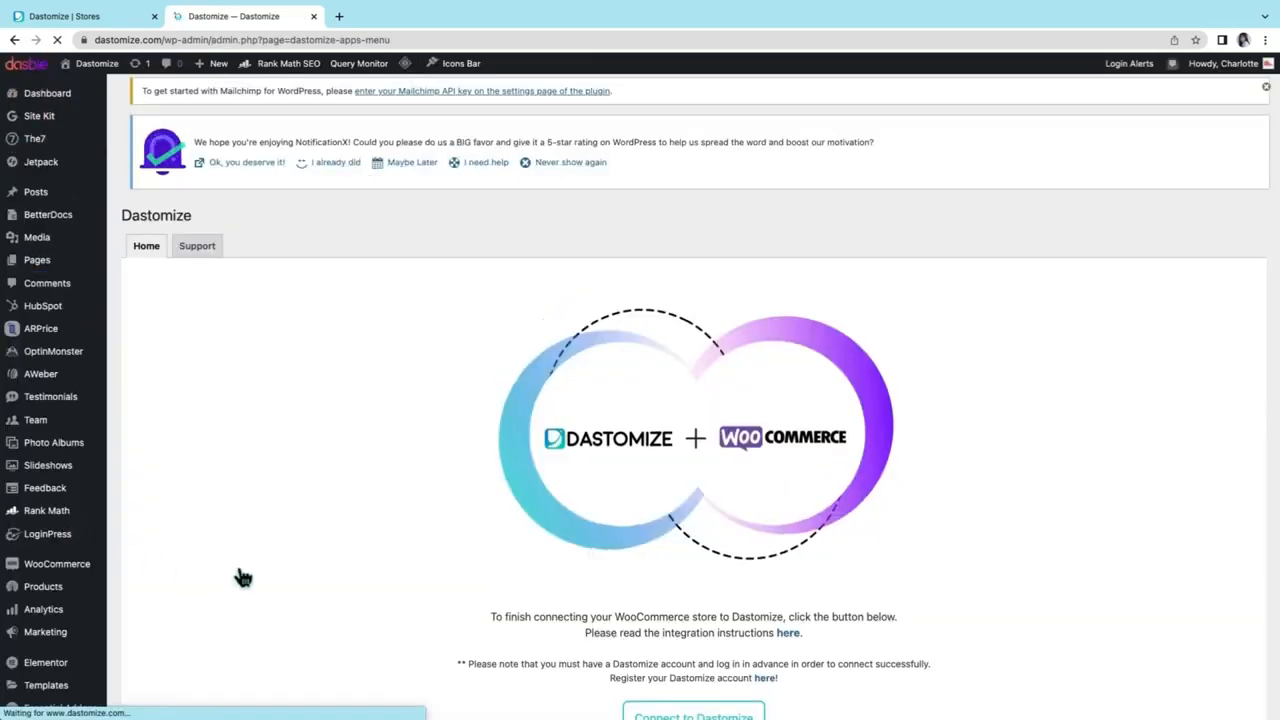
Connect the WooCommerce store to Dastomize, approve the read/write access, and open the Online Stores list
{"action": "scroll", "coordinate": [1018, 602], "scroll_direction": "down", "scroll_amount": 2}
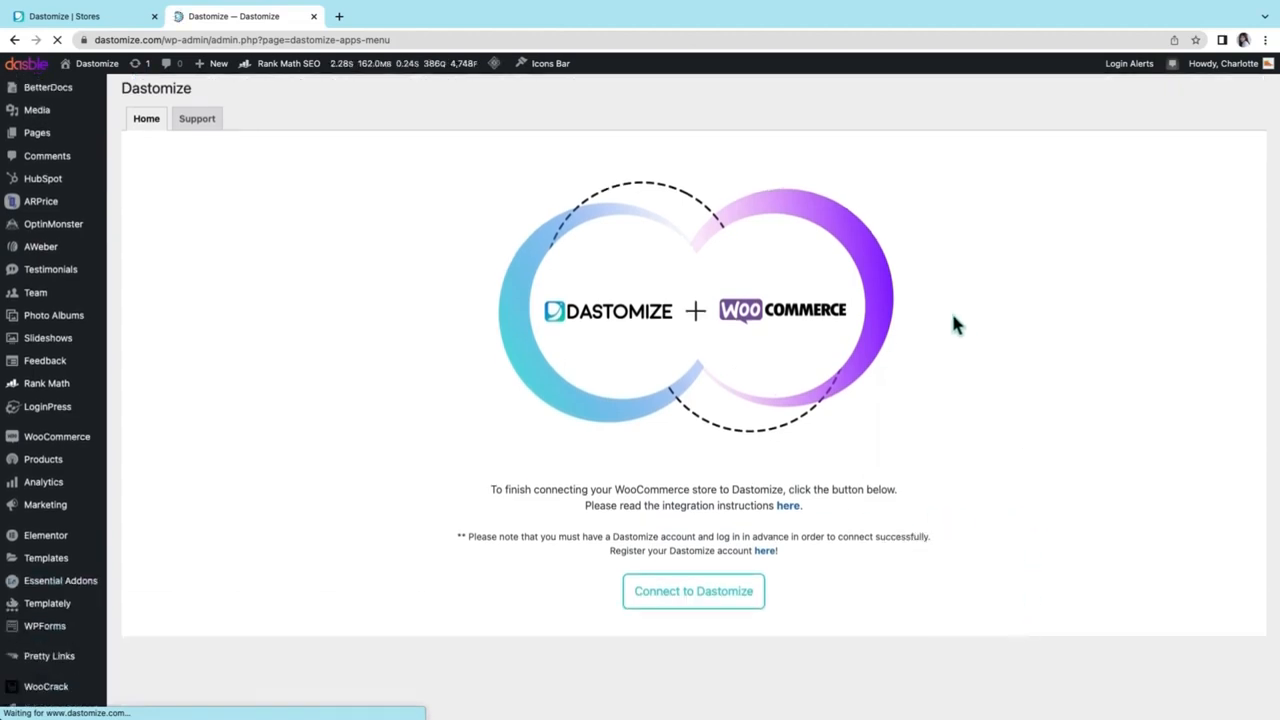
{"action": "scroll", "coordinate": [437, 334], "scroll_direction": "down", "scroll_amount": 1}
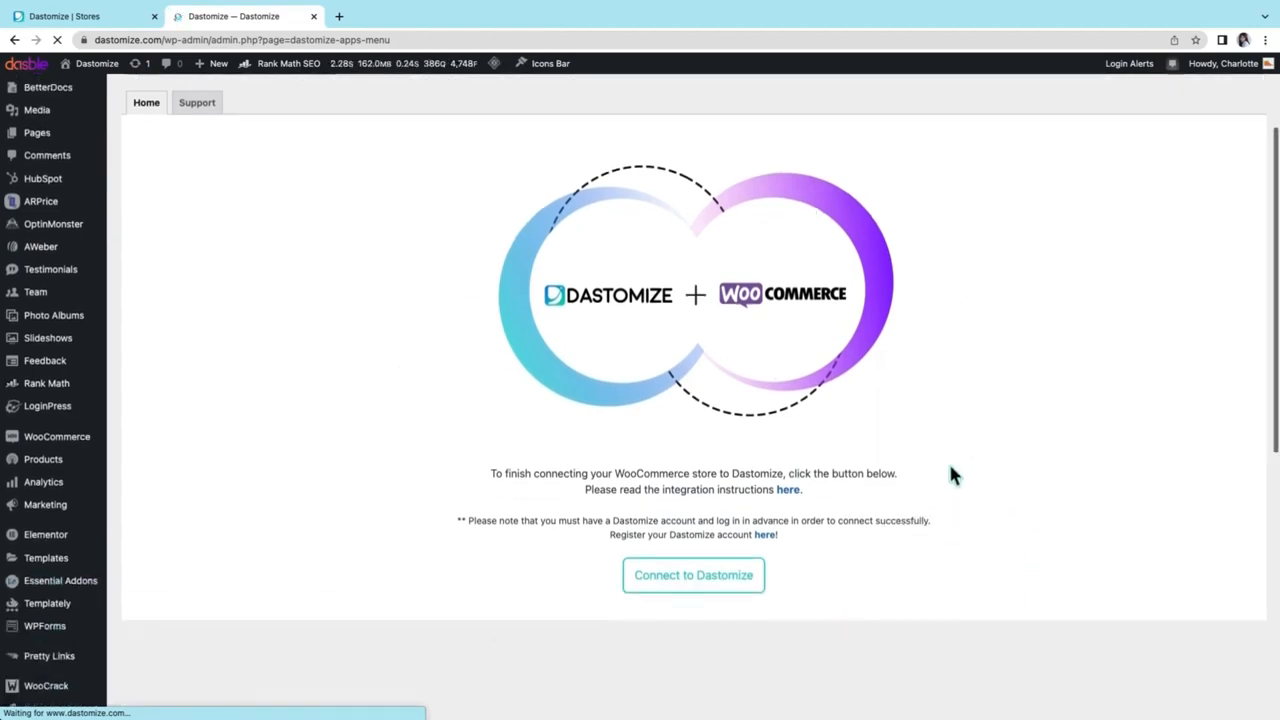
{"action": "left_click", "coordinate": [704, 598]}
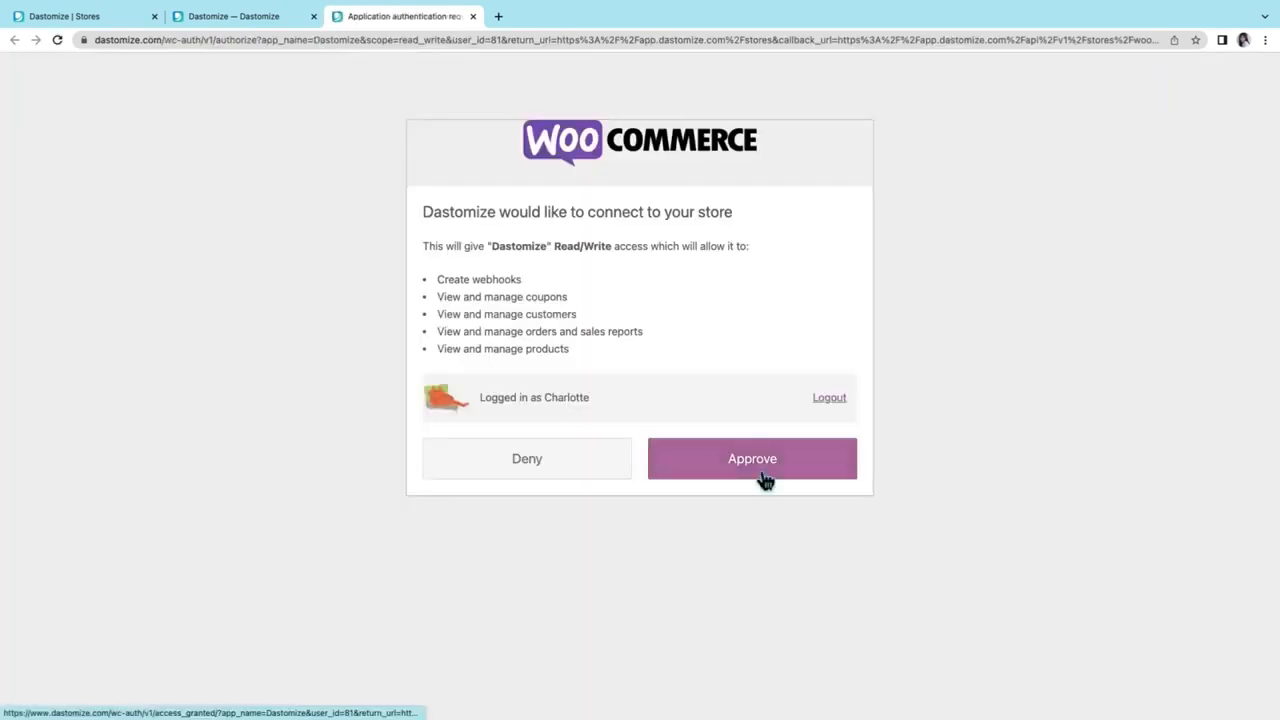
{"action": "left_click", "coordinate": [763, 478]}
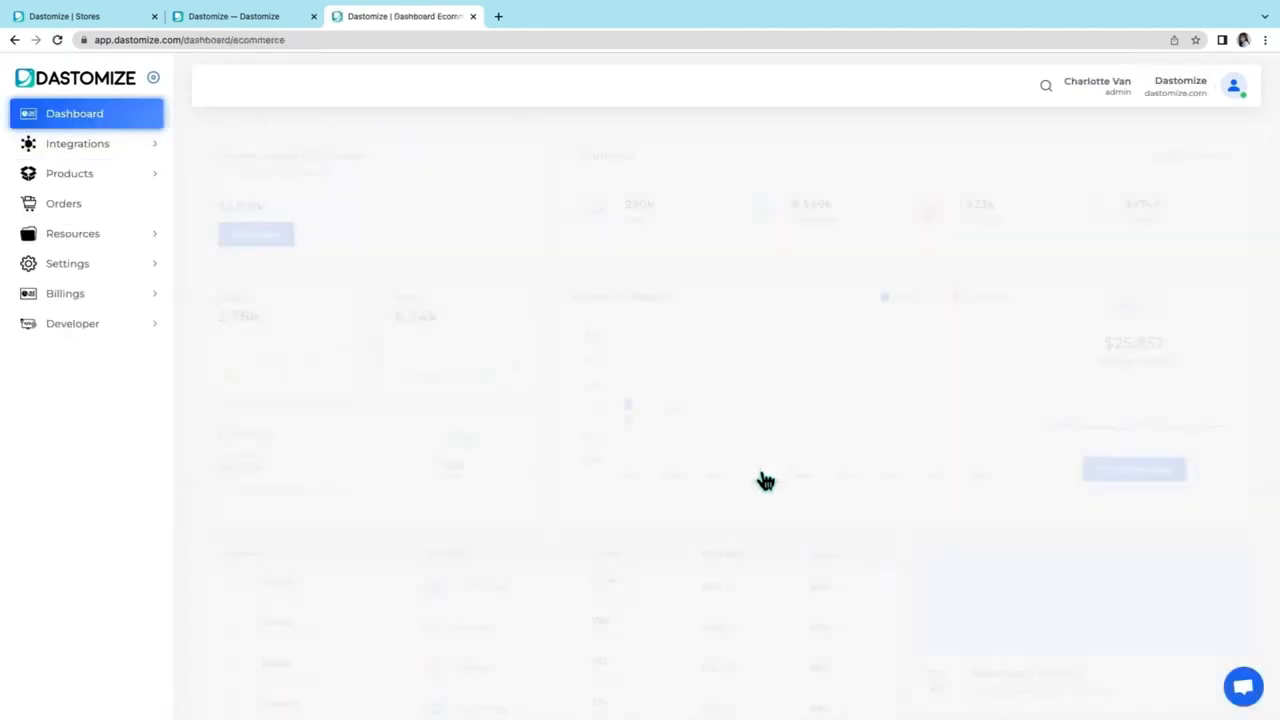
{"action": "left_click", "coordinate": [95, 155]}
{"action": "left_click", "coordinate": [97, 186]}
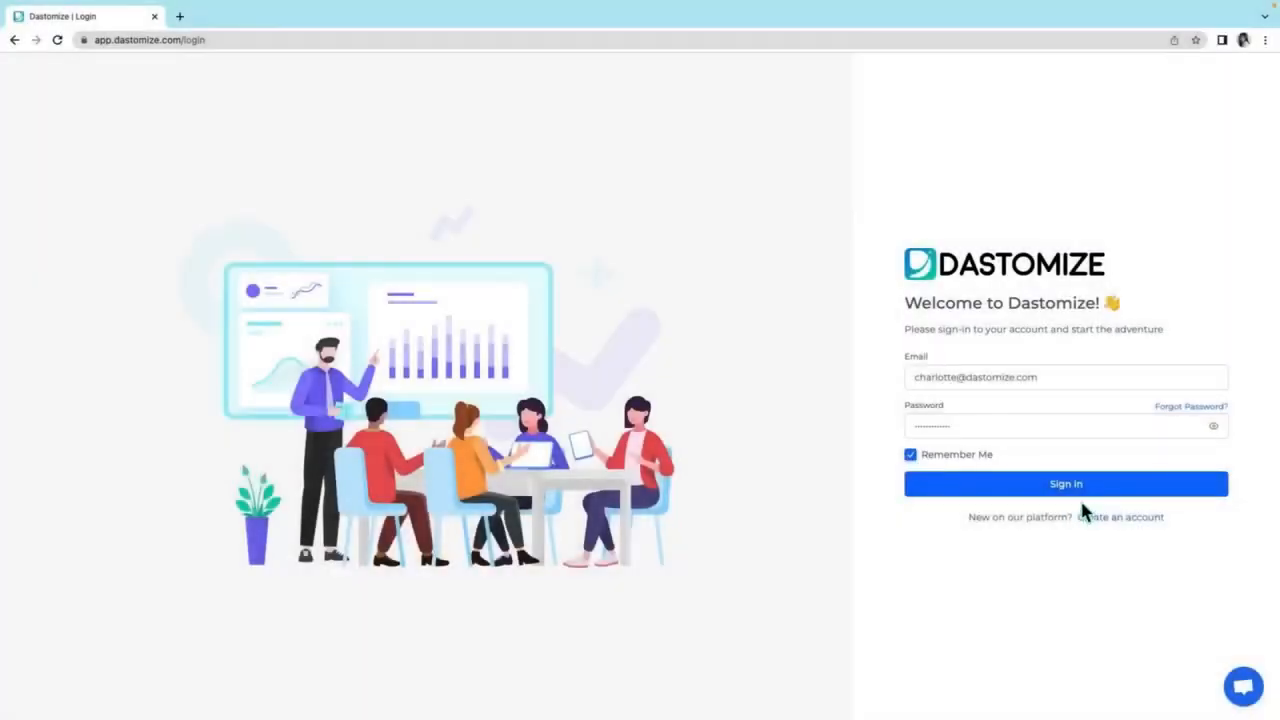
Sign in to the Dastomize app and start connecting a new WooCommerce store
{"action": "left_click", "coordinate": [1083, 502]}
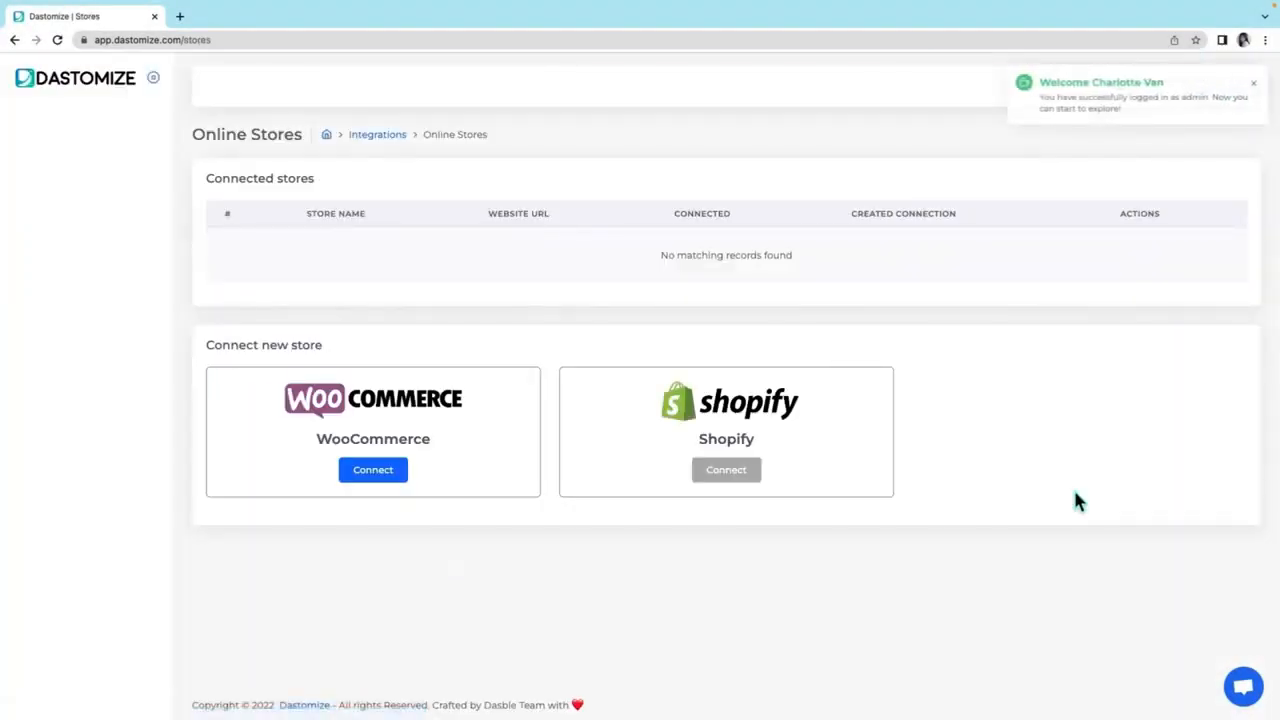
{"action": "left_click", "coordinate": [382, 478]}
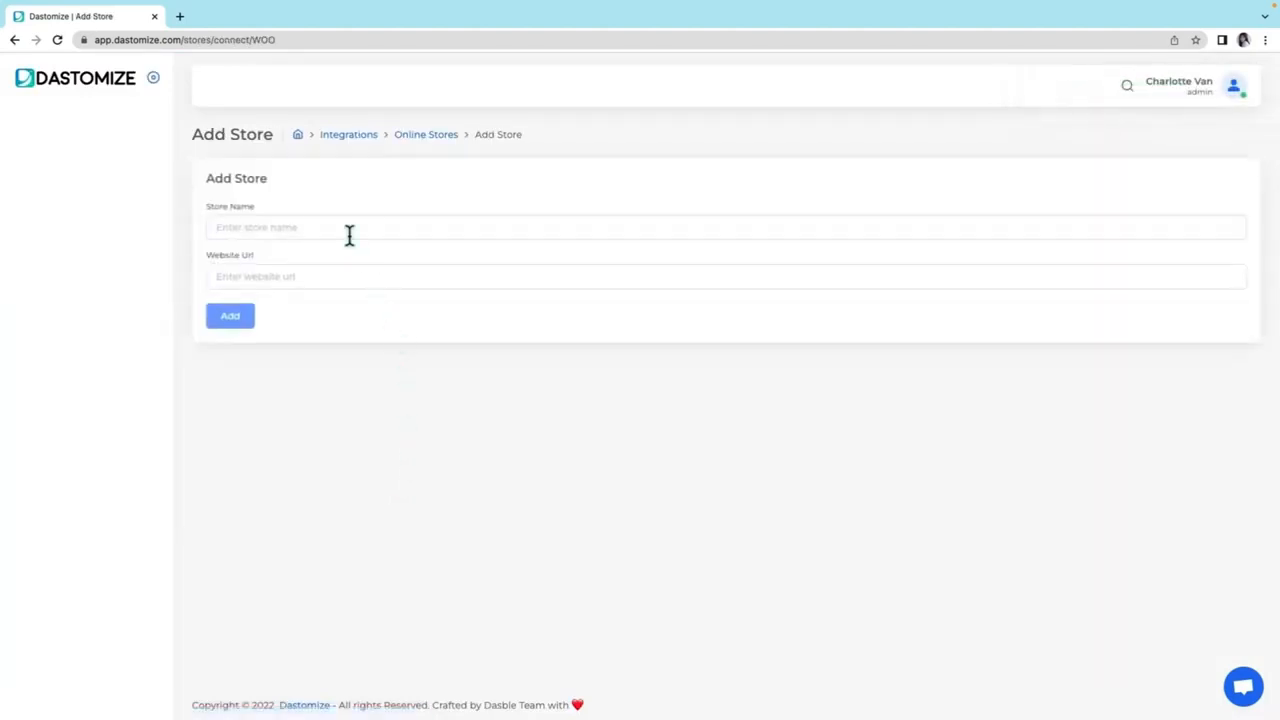
{"action": "left_click", "coordinate": [349, 234]}
{"action": "type", "text": "Das"}
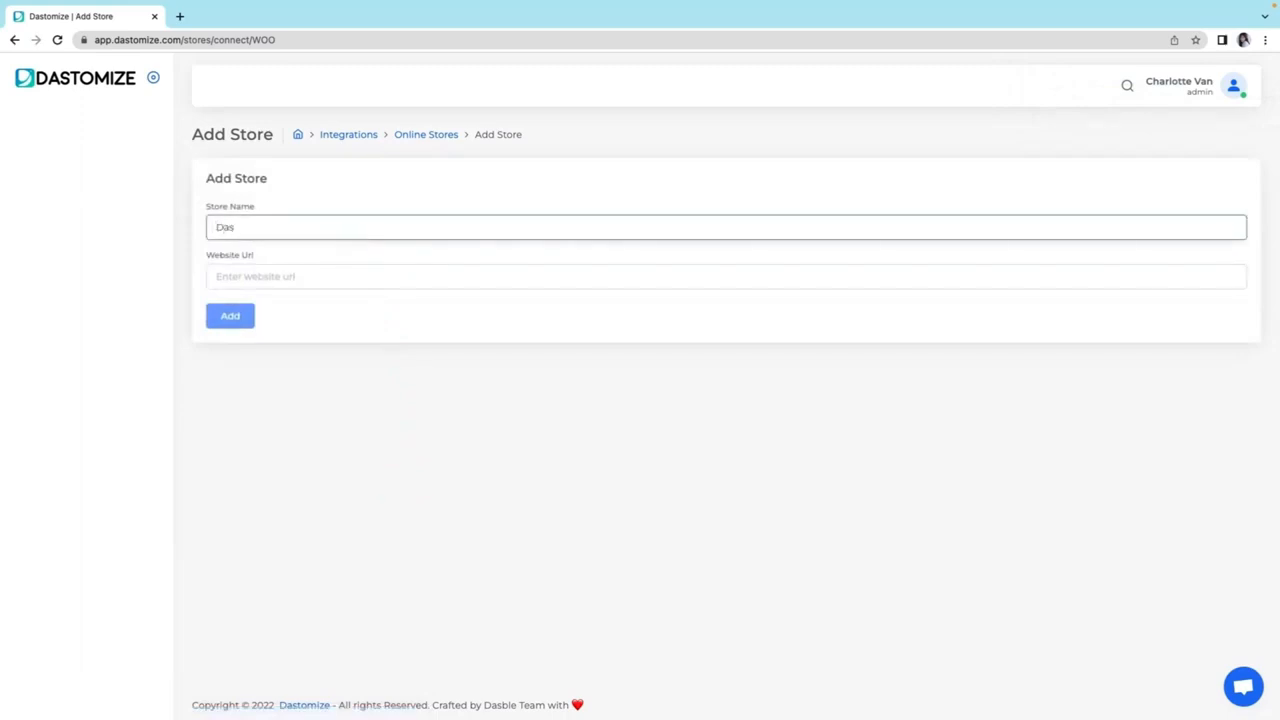
{"action": "type", "text": "tomize"}
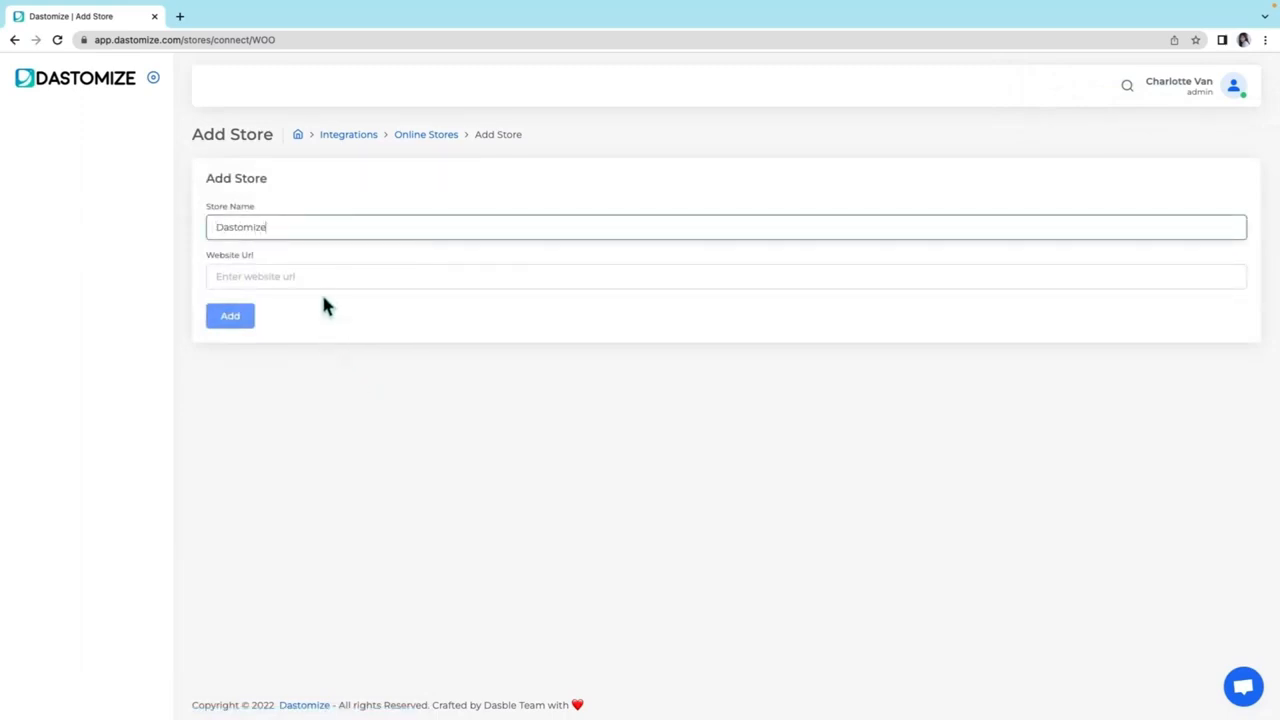
{"action": "left_click", "coordinate": [321, 278]}
{"action": "type", "text": "www"}
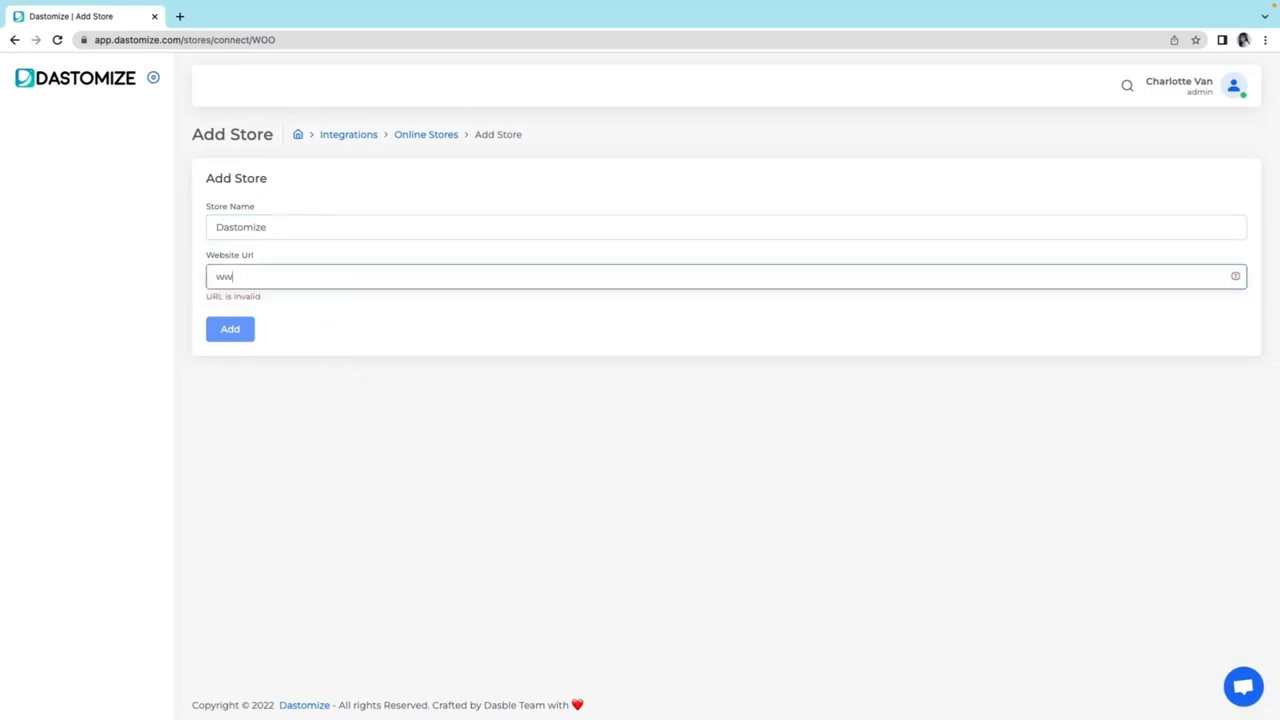
{"action": "type", "text": ".das"}
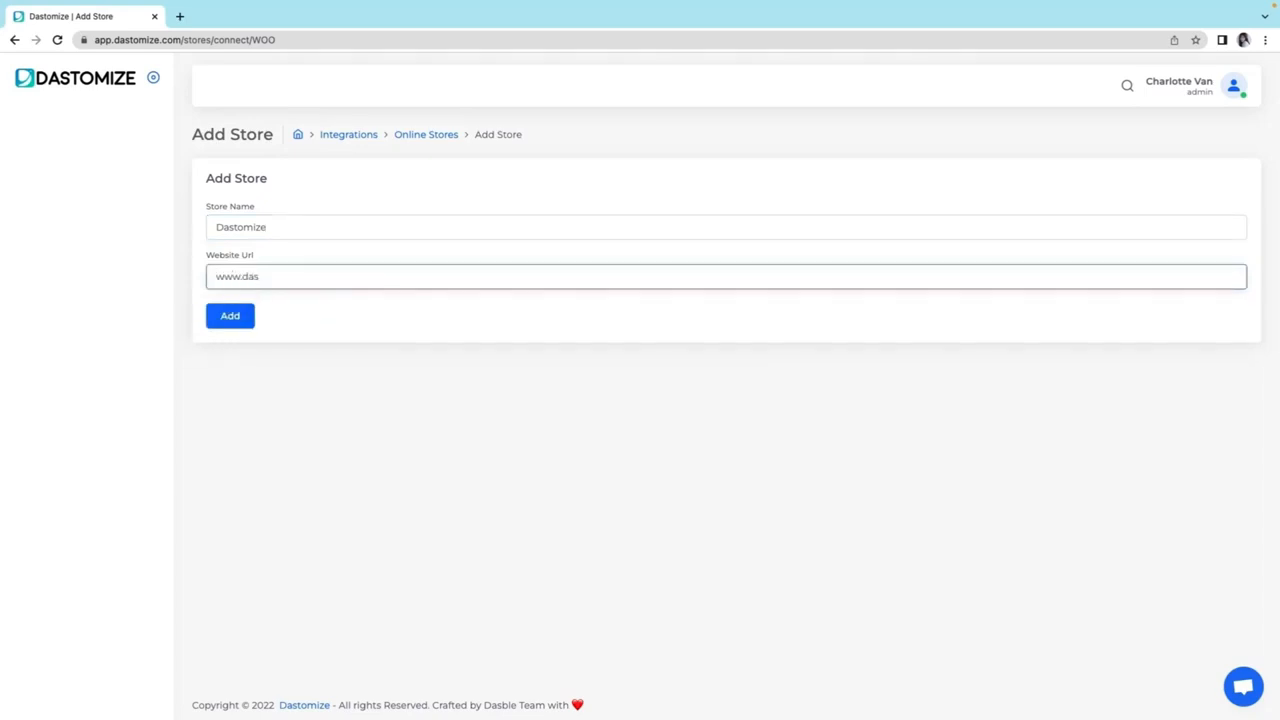
{"action": "type", "text": "tomize.com"}
{"action": "left_click", "coordinate": [240, 332]}
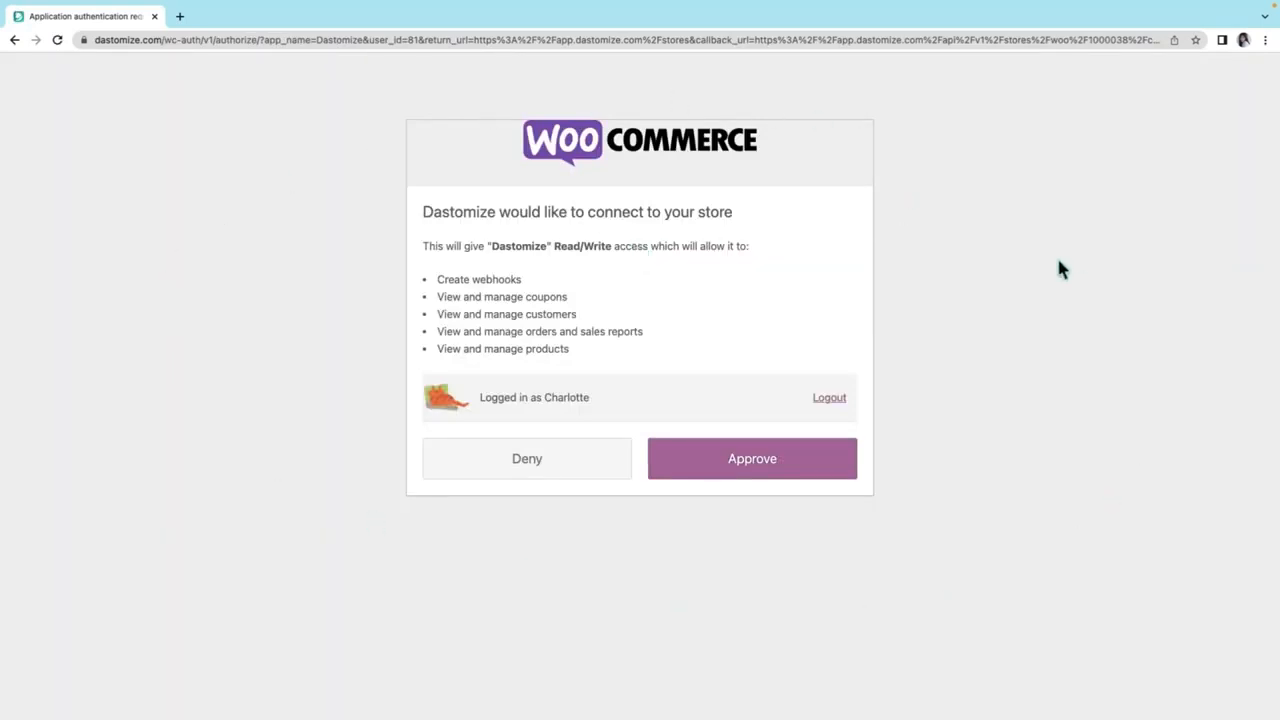
Approve Dastomize's access to the WooCommerce store and open the Online Stores integrations
{"action": "left_click", "coordinate": [763, 480]}
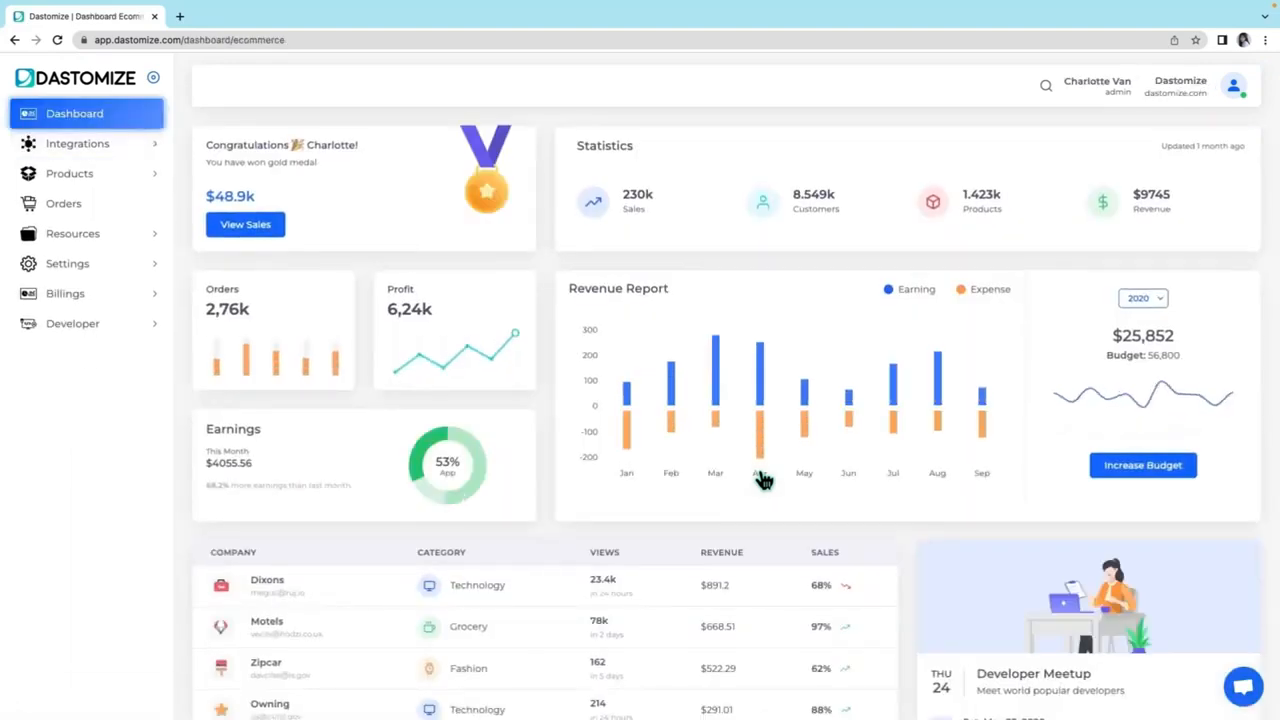
{"action": "left_click", "coordinate": [108, 150]}
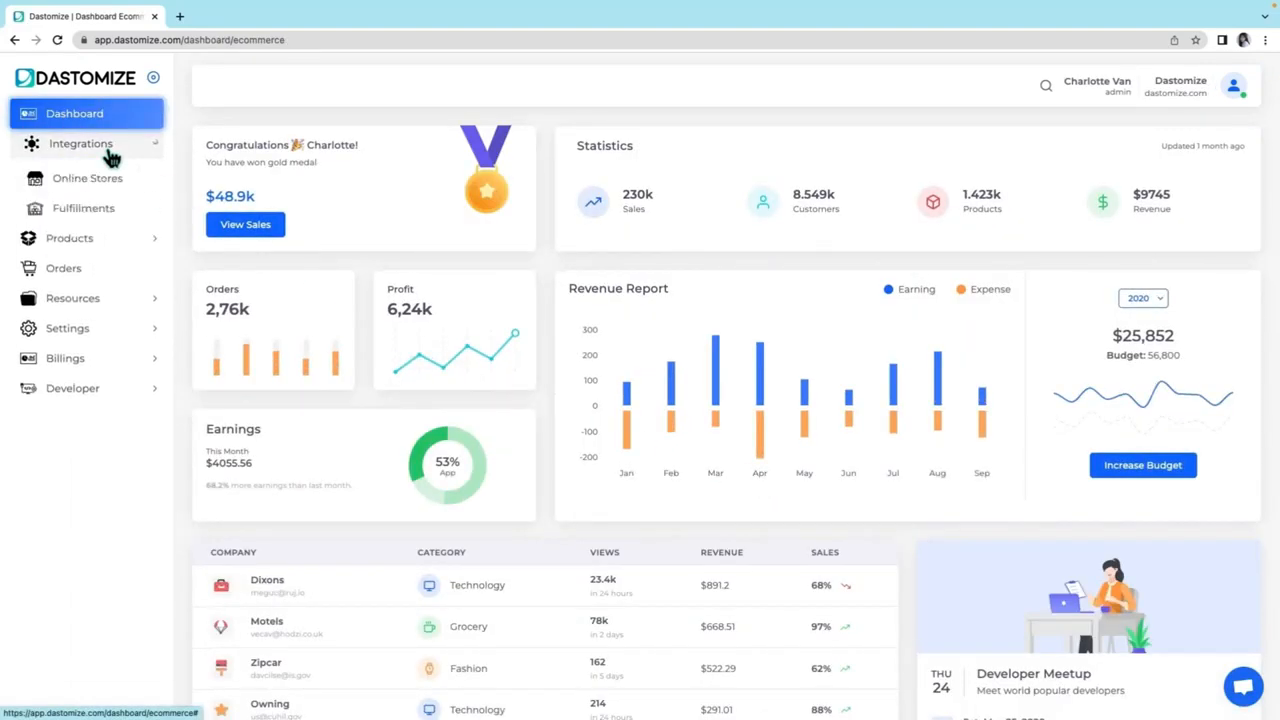
{"action": "left_click", "coordinate": [104, 185]}
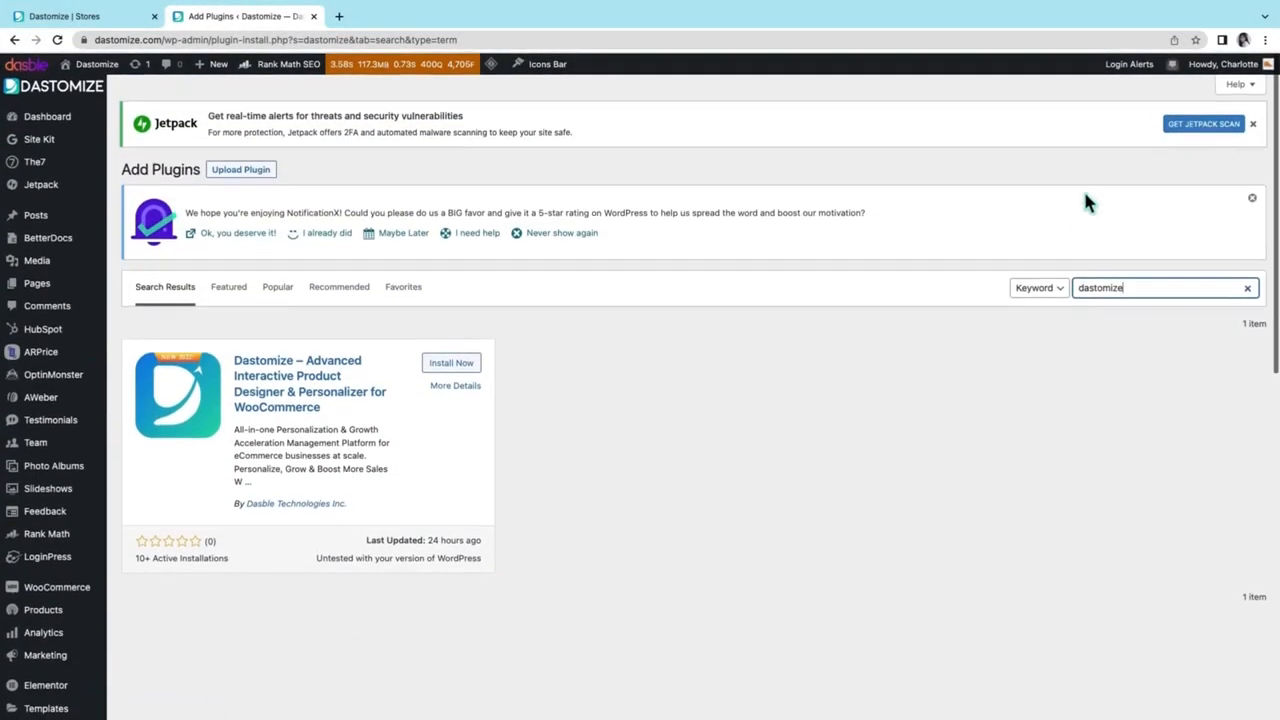
Install and activate the Dastomize plugin from the search results, then open its WordPress admin page
{"action": "left_click", "coordinate": [460, 366]}
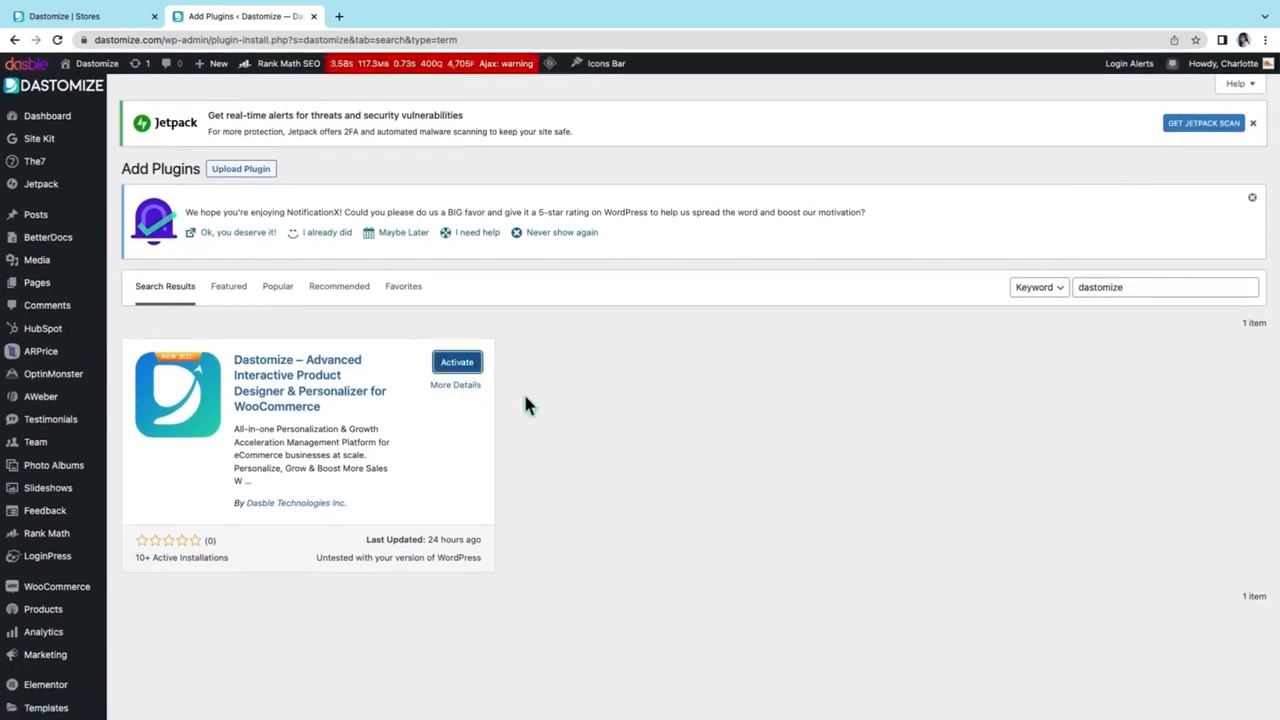
{"action": "left_click", "coordinate": [458, 364]}
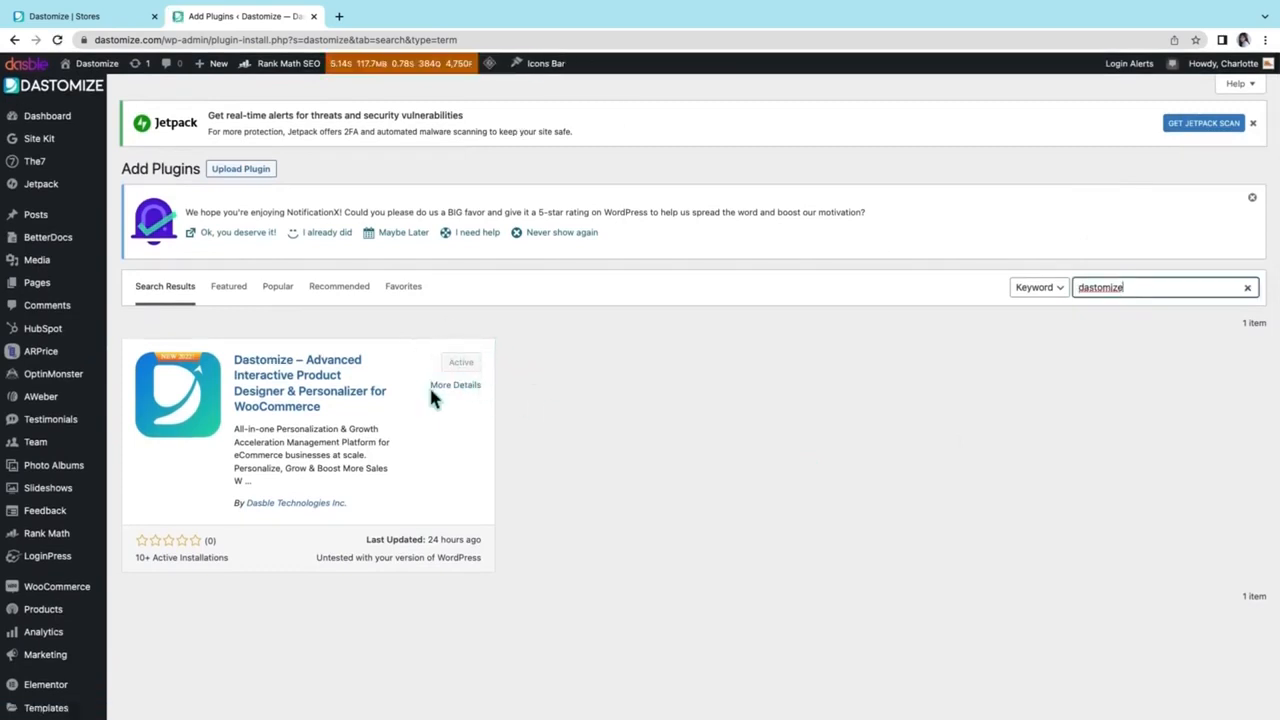
{"action": "scroll", "coordinate": [509, 393], "scroll_direction": "down", "scroll_amount": 5}
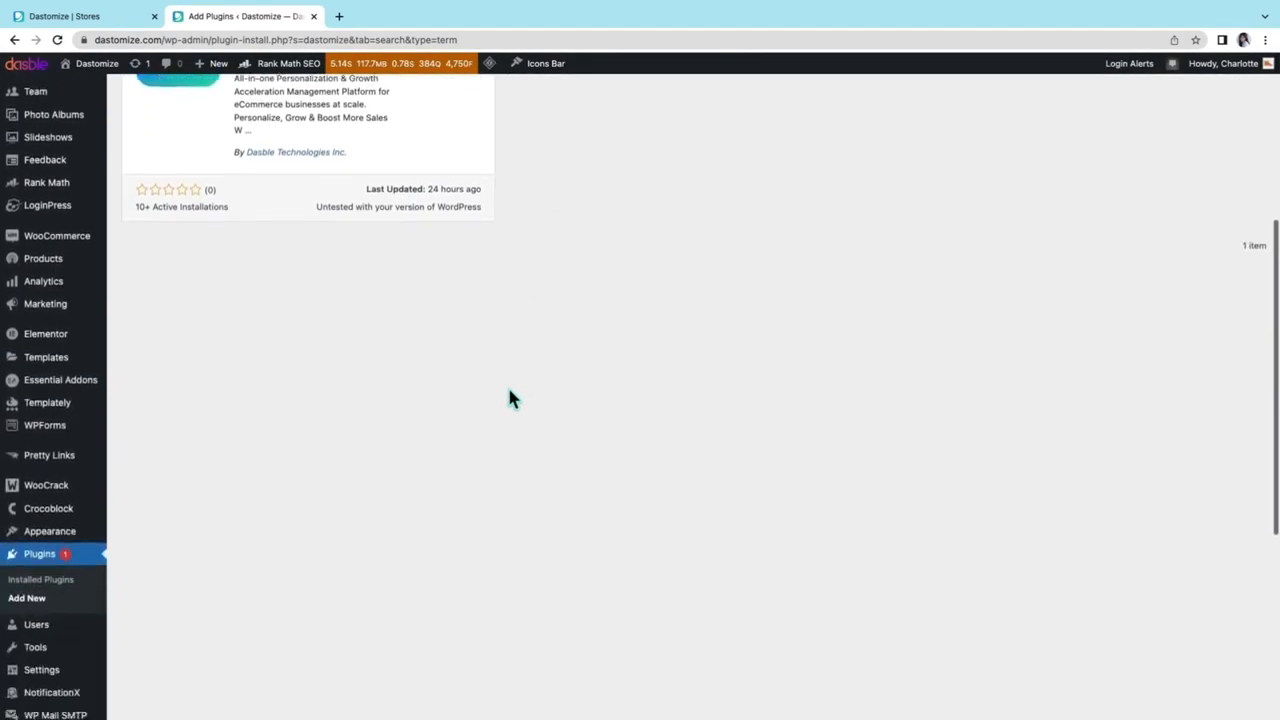
{"action": "scroll", "coordinate": [509, 398], "scroll_direction": "down", "scroll_amount": 2}
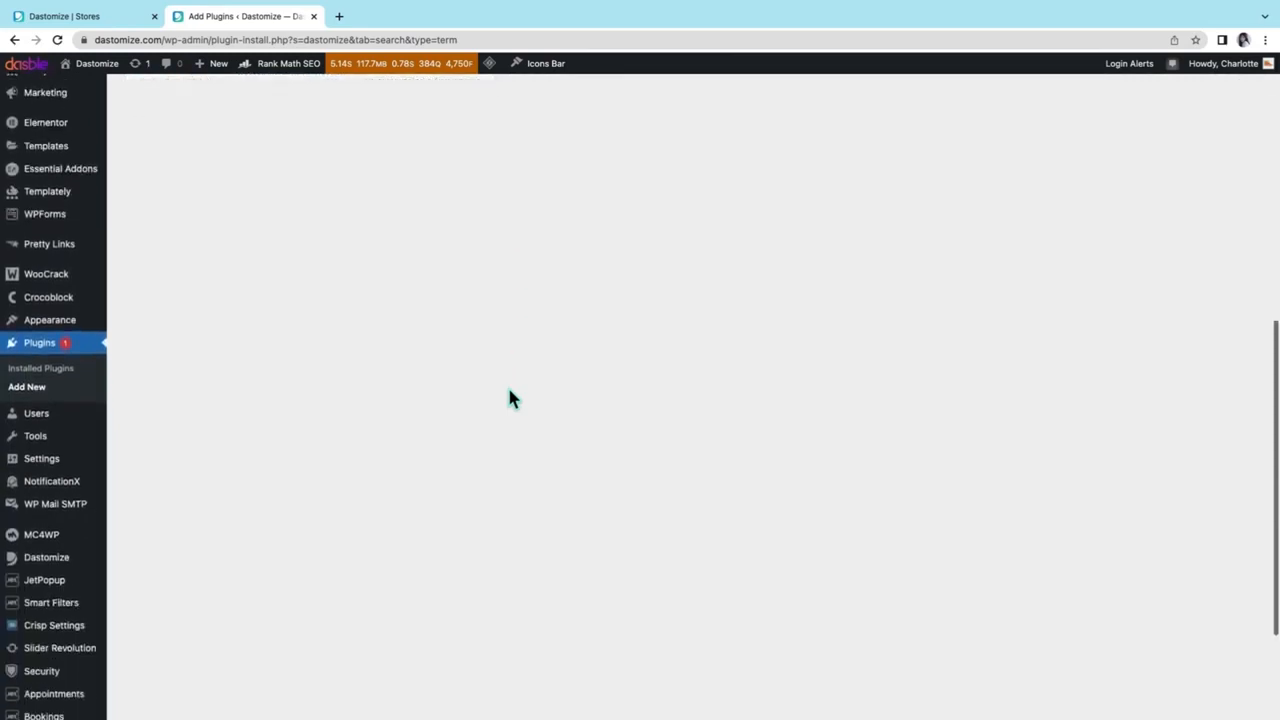
{"action": "left_click", "coordinate": [56, 566]}
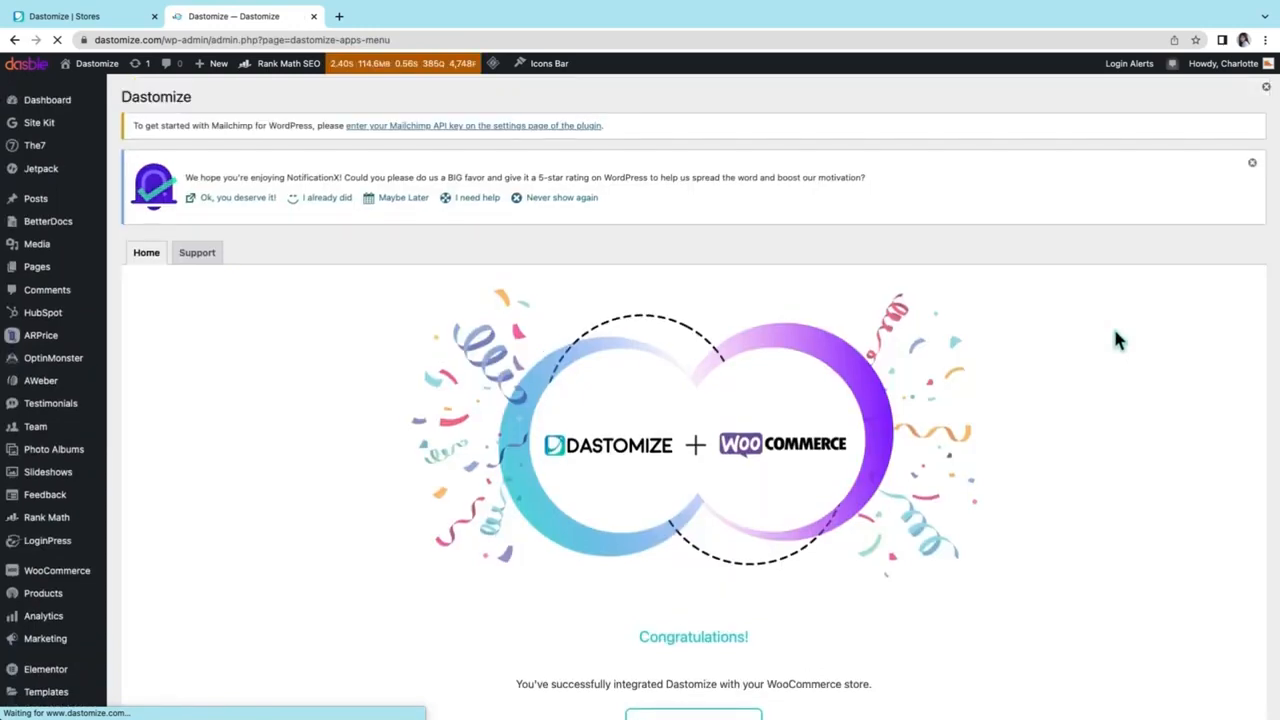
Open the Dastomize app from the plugin's page, then go back to WordPress and look through the plugin's Support options
{"action": "scroll", "coordinate": [1117, 340], "scroll_direction": "down", "scroll_amount": 3}
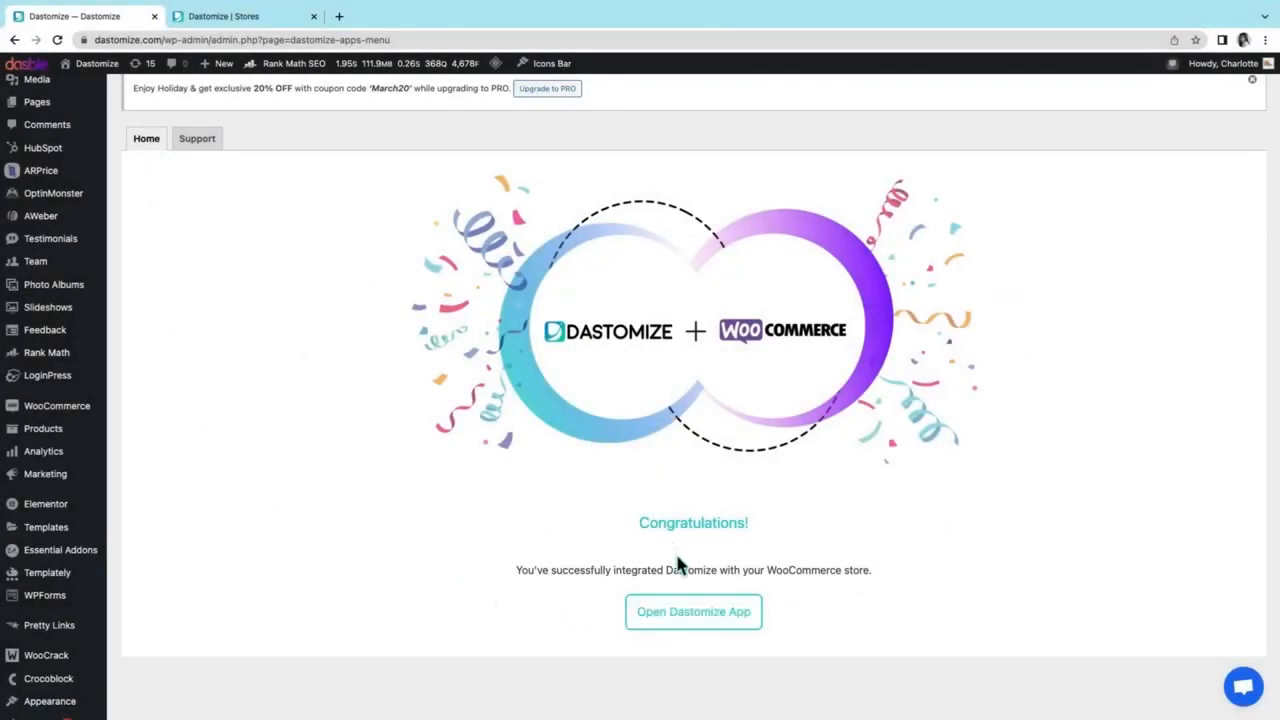
{"action": "left_click", "coordinate": [695, 628]}
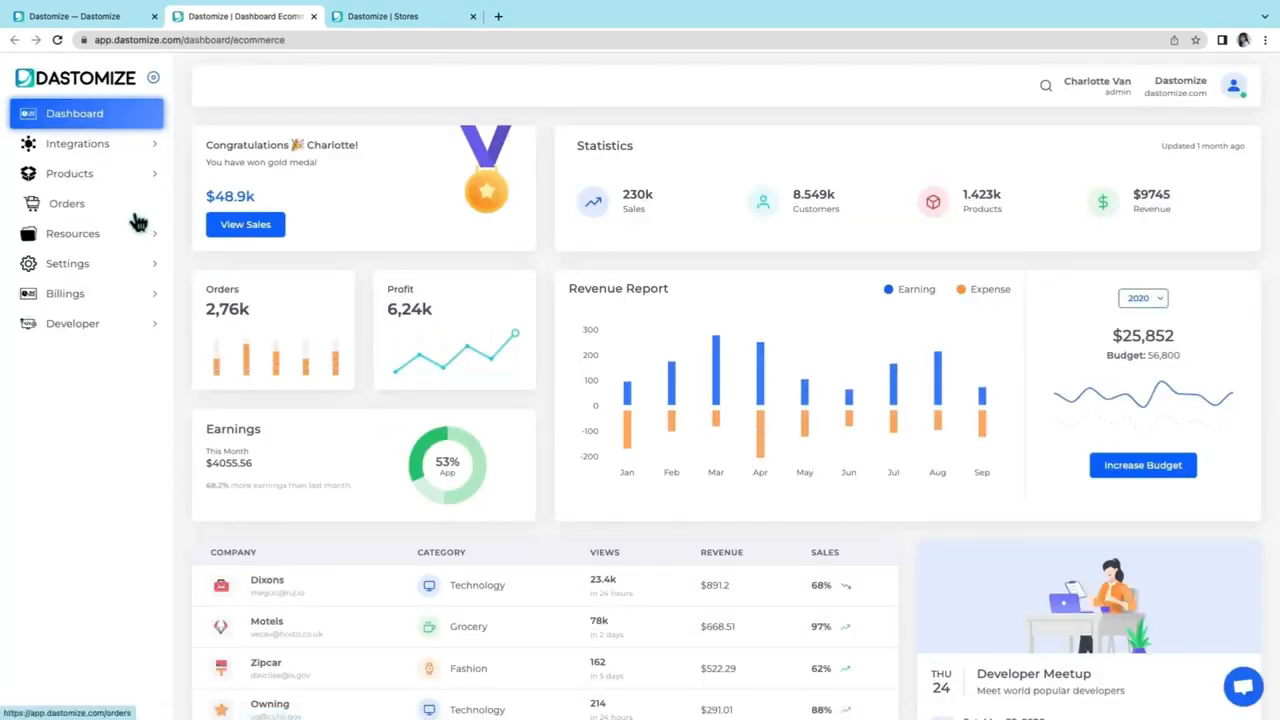
{"action": "left_click", "coordinate": [90, 20]}
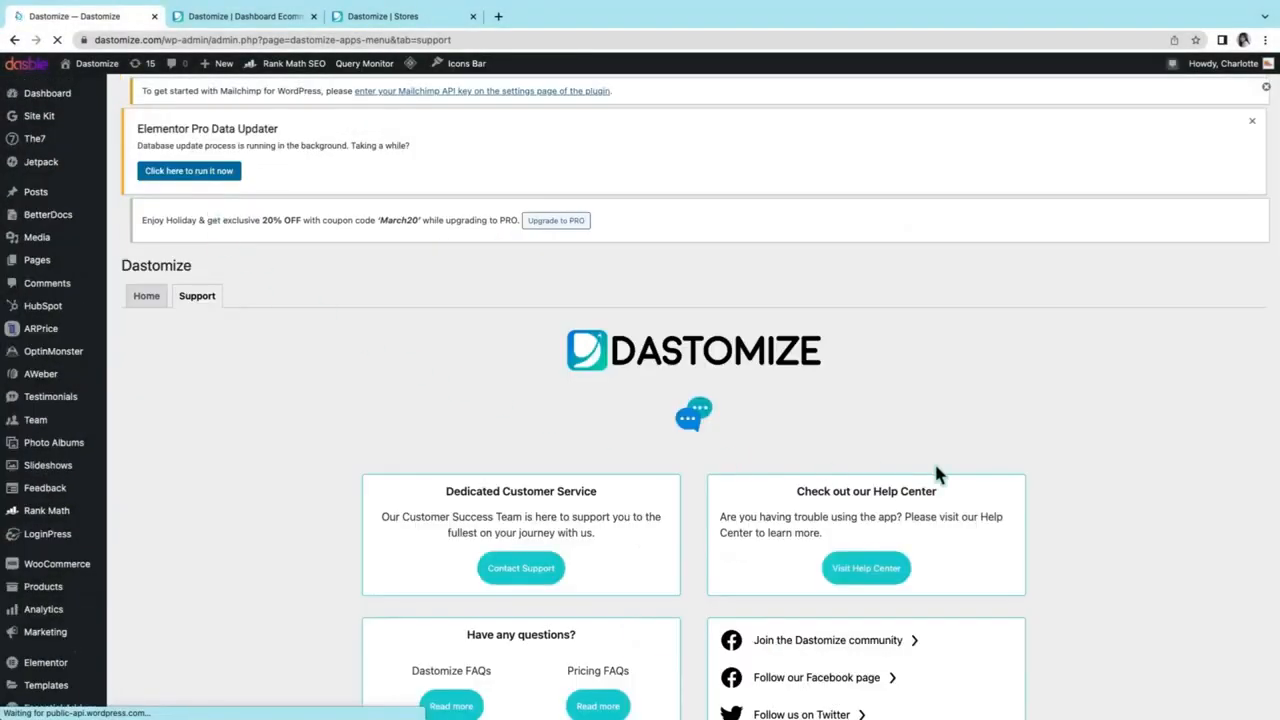
{"action": "scroll", "coordinate": [1174, 480], "scroll_direction": "down", "scroll_amount": 2}
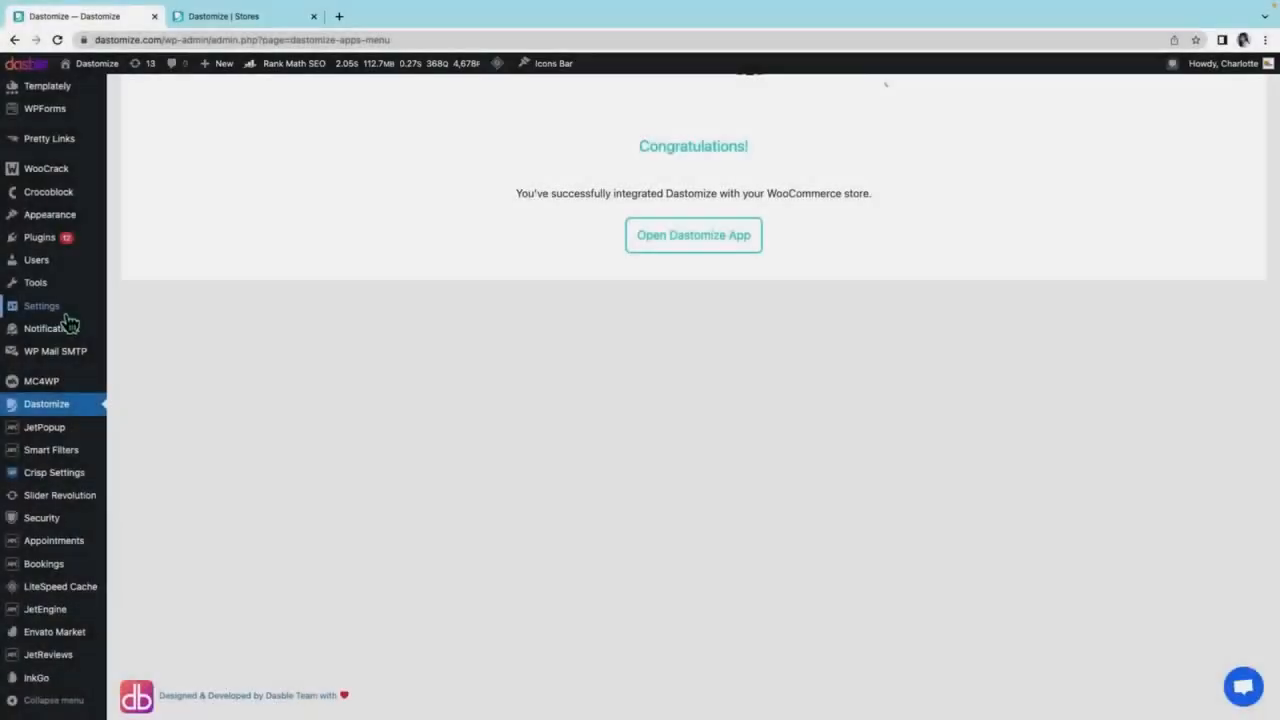
Open the WordPress Permalink Settings and review the common URL structure options
{"action": "mouse_move", "coordinate": [70, 318]}
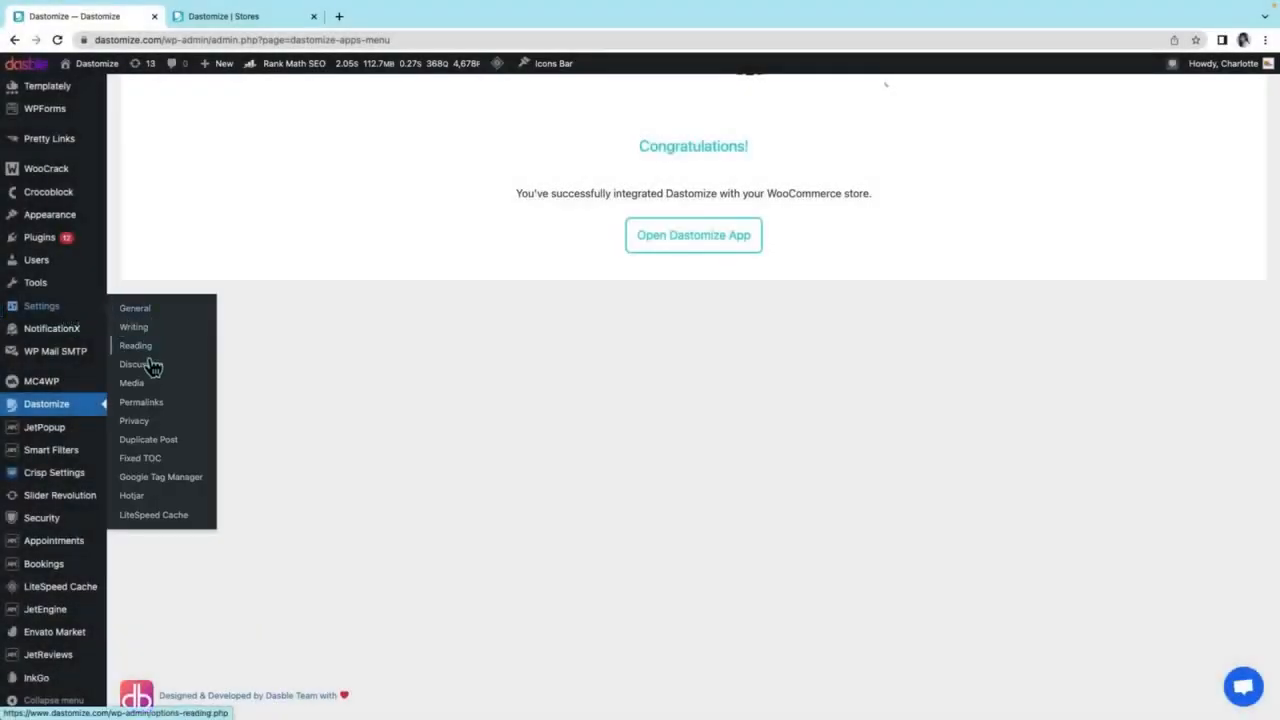
{"action": "left_click", "coordinate": [158, 414]}
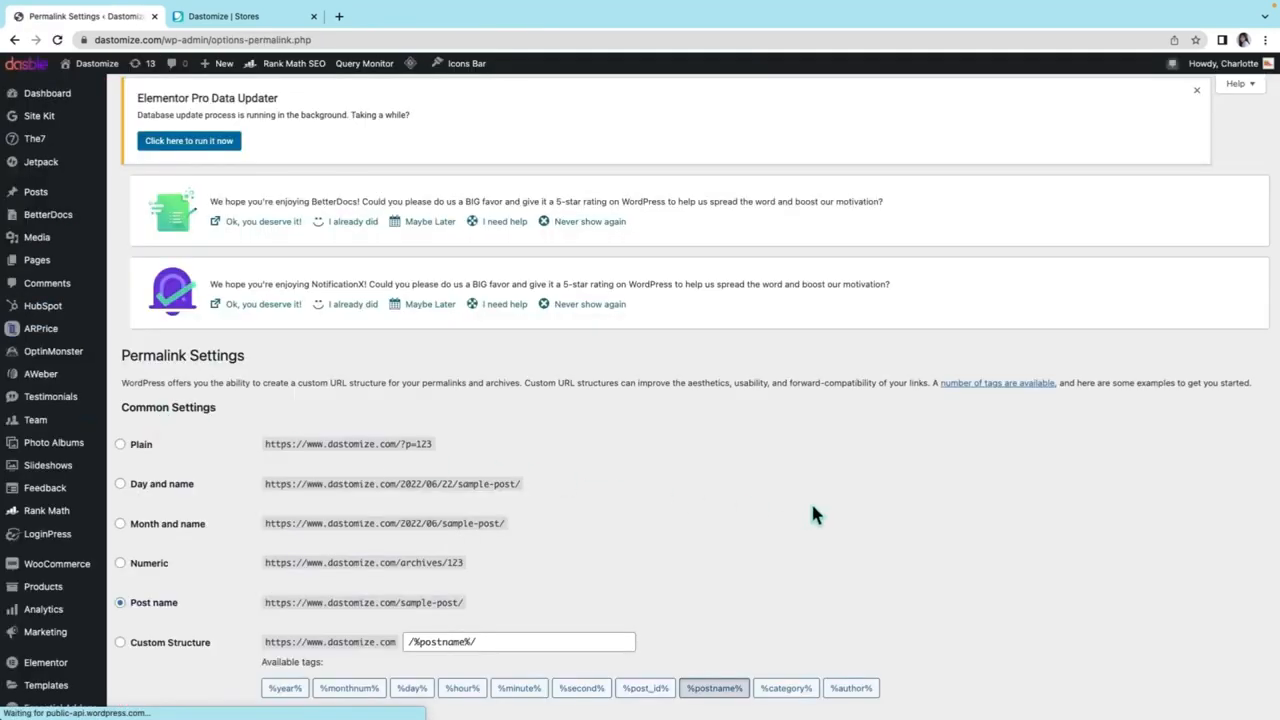
{"action": "scroll", "coordinate": [811, 500], "scroll_direction": "down", "scroll_amount": 2}
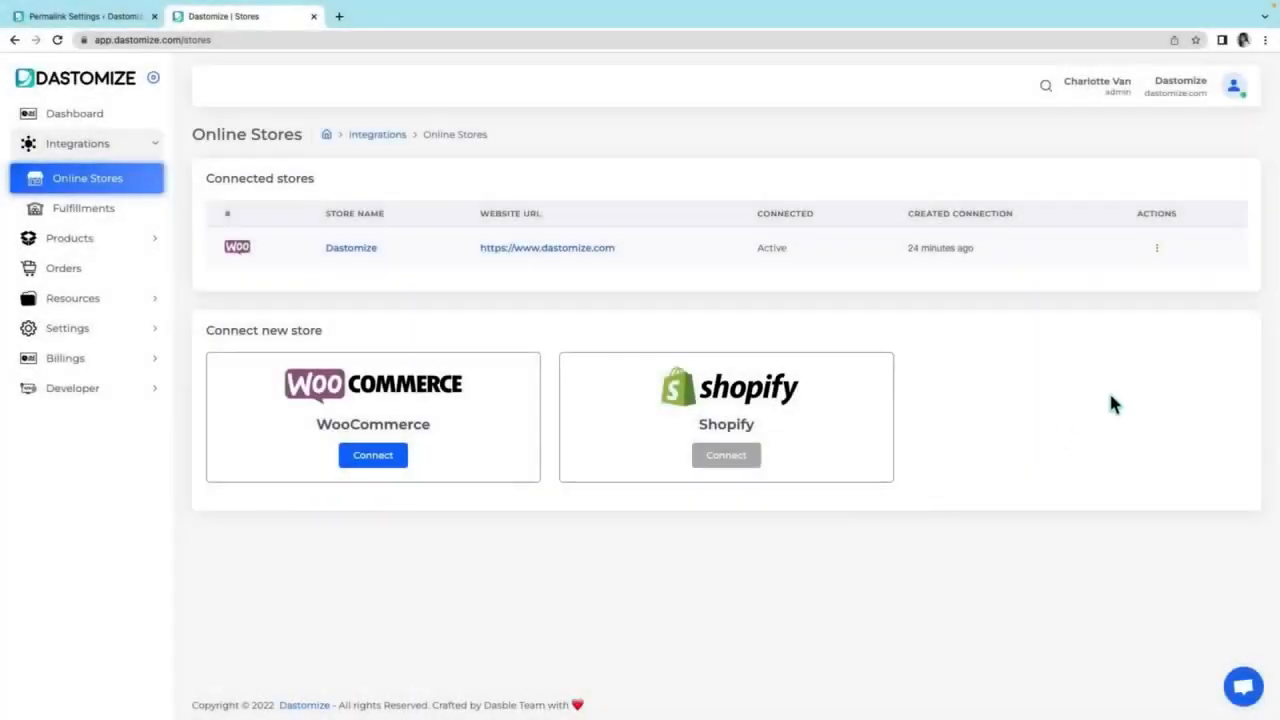
Open the connected Dastomize WooCommerce store for editing and go to its store name field
{"action": "left_click", "coordinate": [1160, 252]}
{"action": "left_click", "coordinate": [1176, 223]}
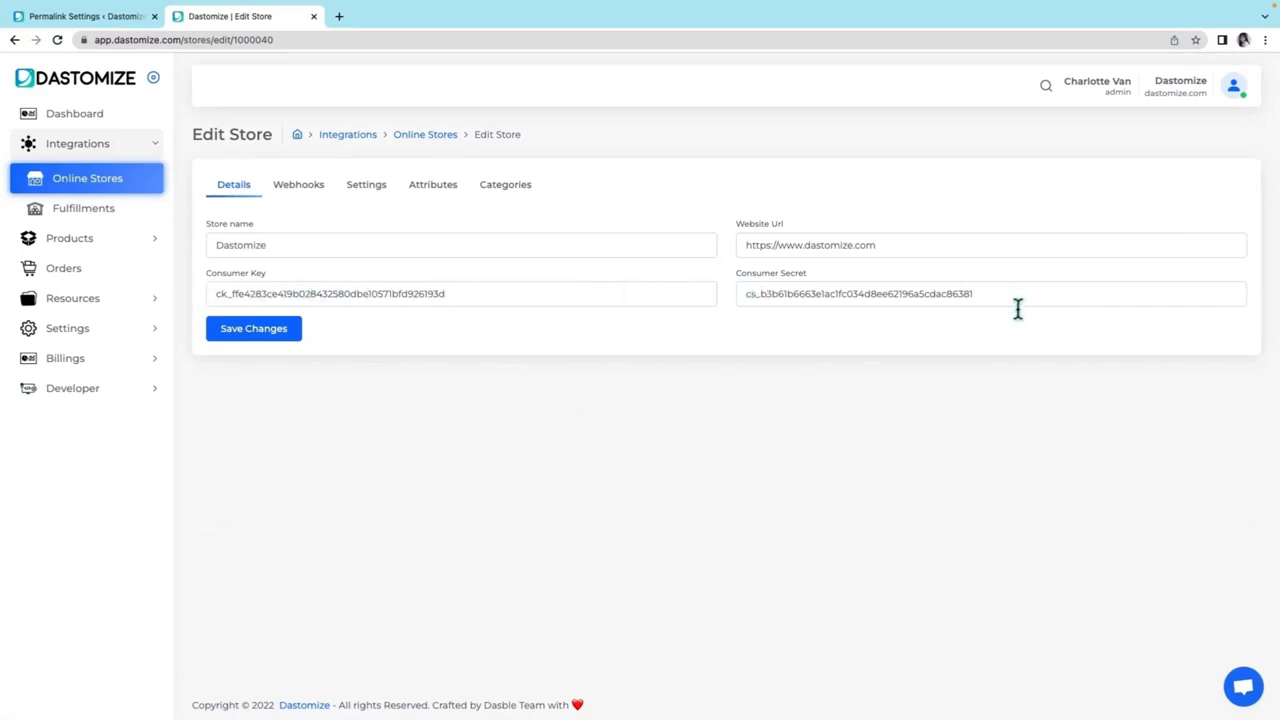
{"action": "left_click", "coordinate": [312, 246]}
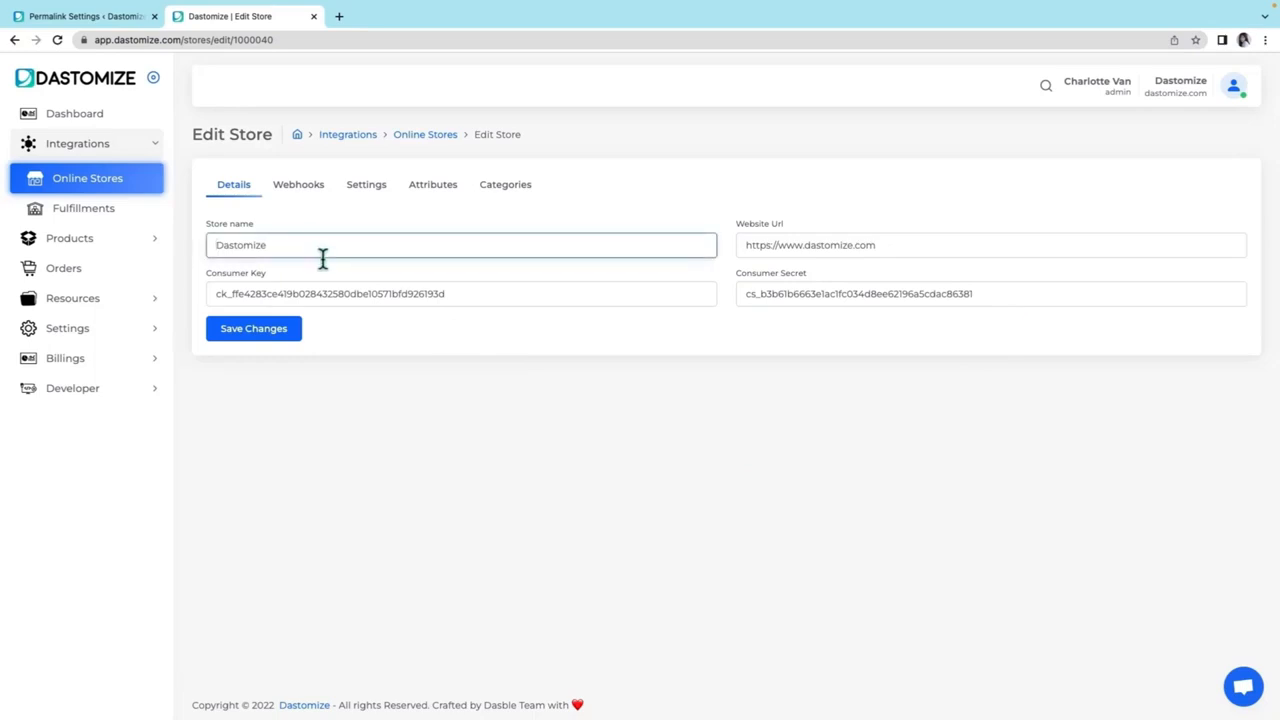
Save the store's details, add an Order Created webhook topic and check the actions available for it
{"action": "left_click", "coordinate": [262, 344]}
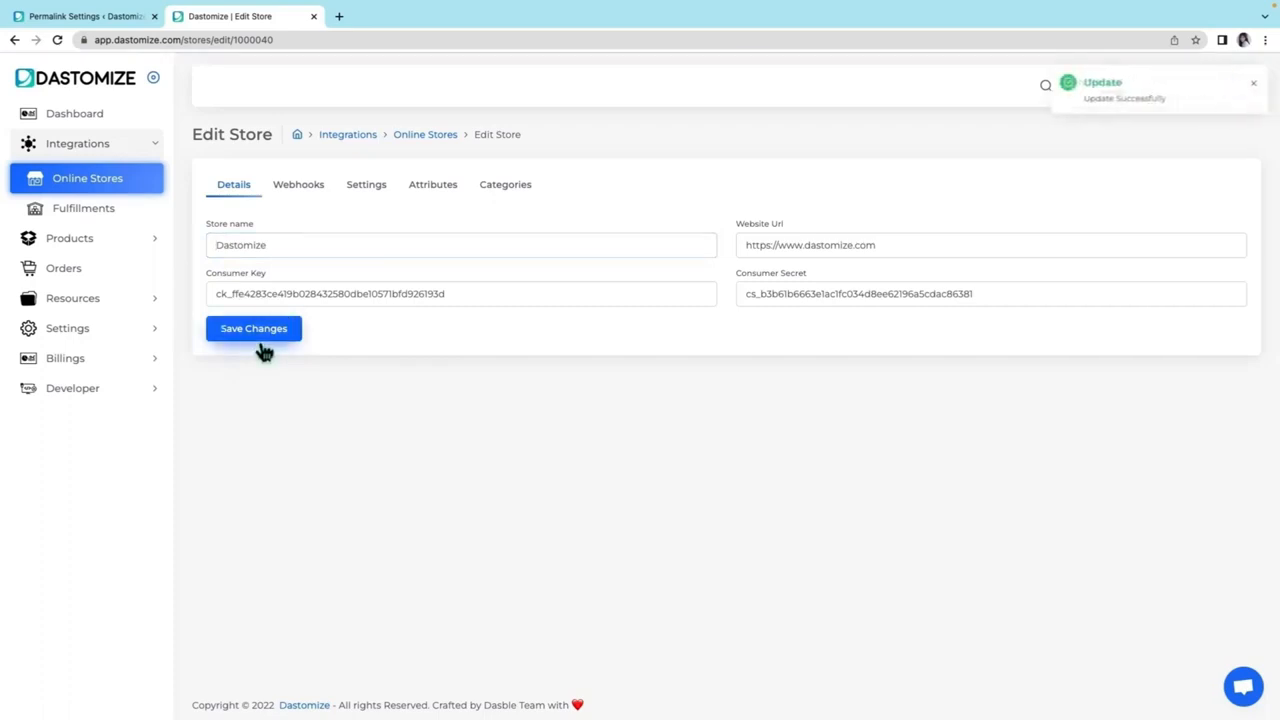
{"action": "left_click", "coordinate": [310, 199]}
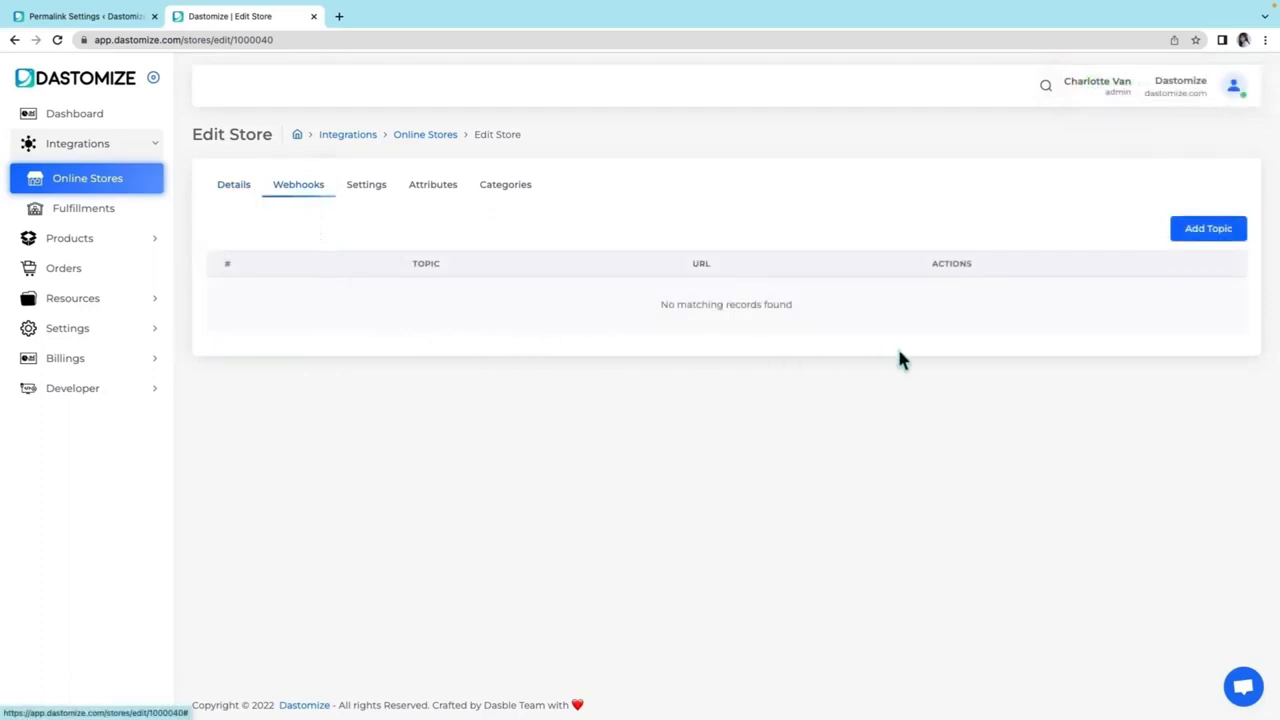
{"action": "left_click", "coordinate": [1206, 229]}
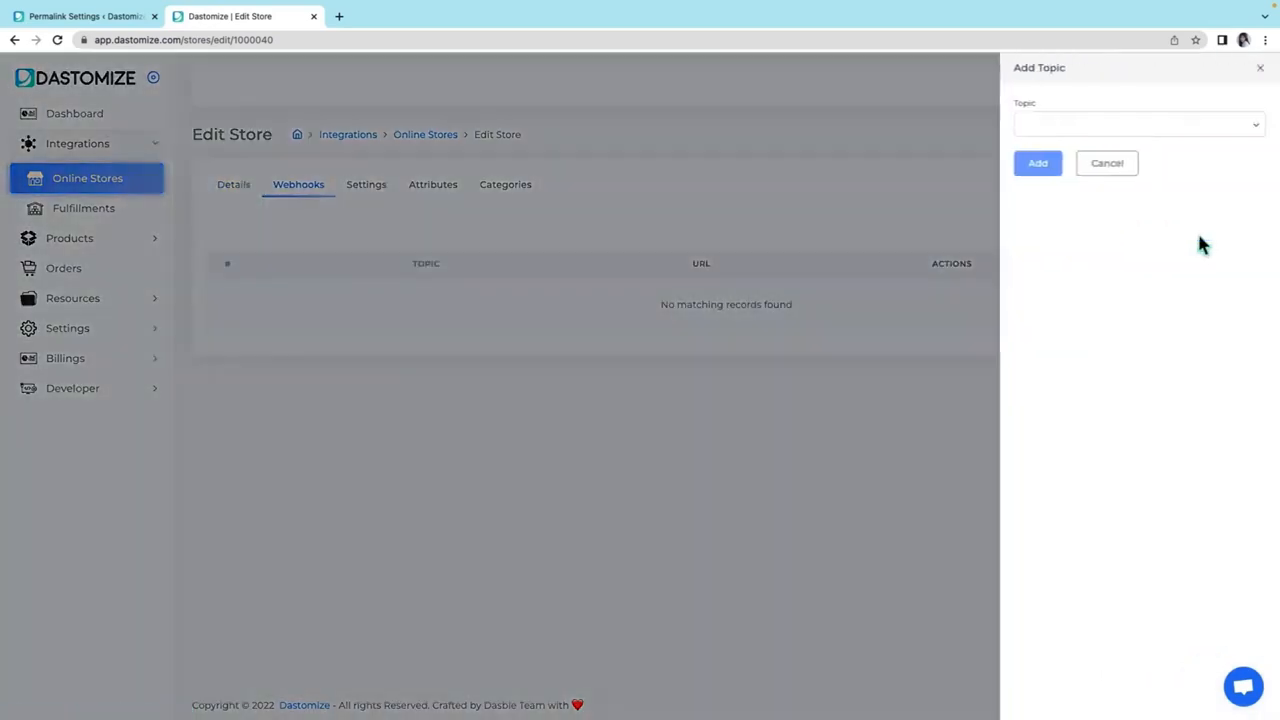
{"action": "left_click", "coordinate": [1259, 126]}
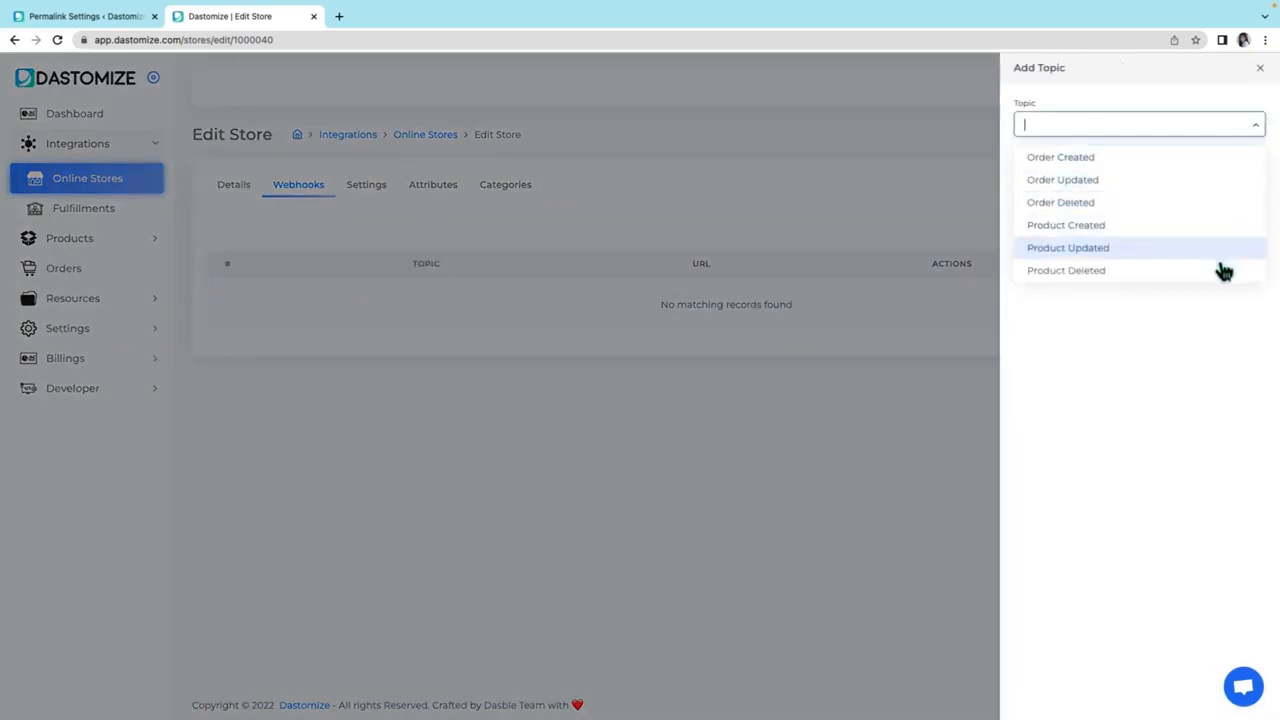
{"action": "left_click", "coordinate": [1211, 162]}
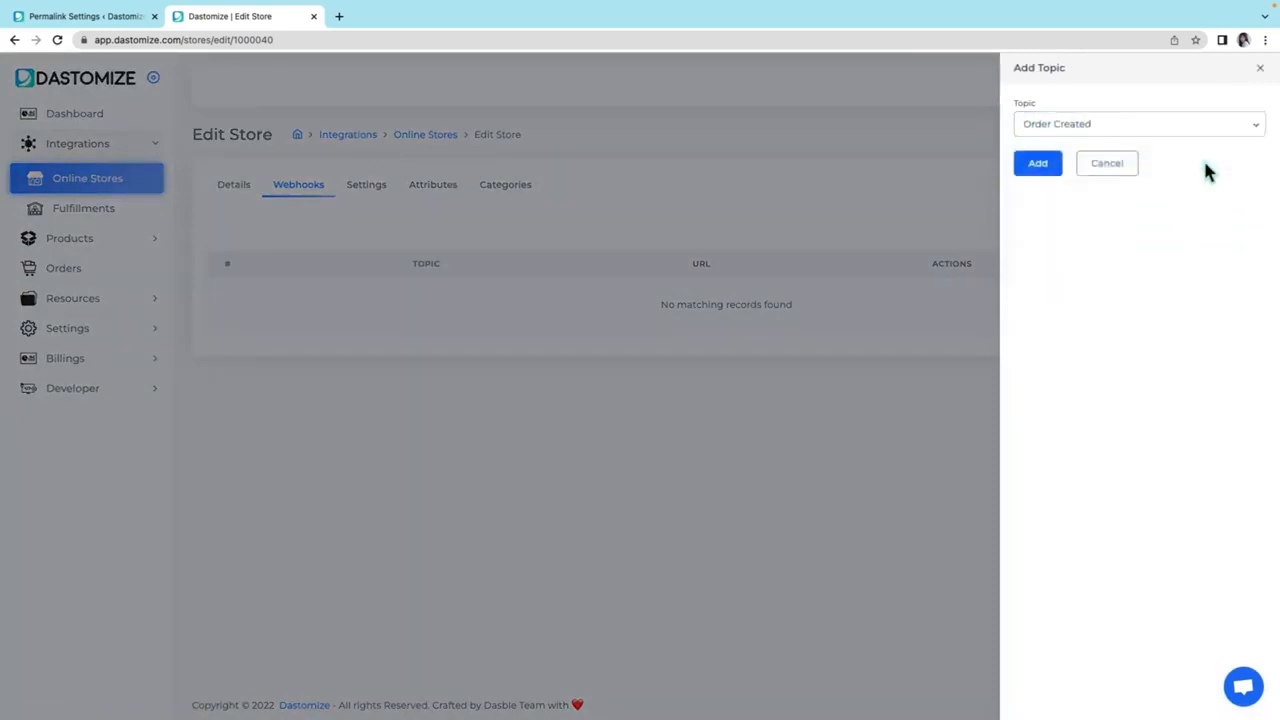
{"action": "left_click", "coordinate": [1048, 170]}
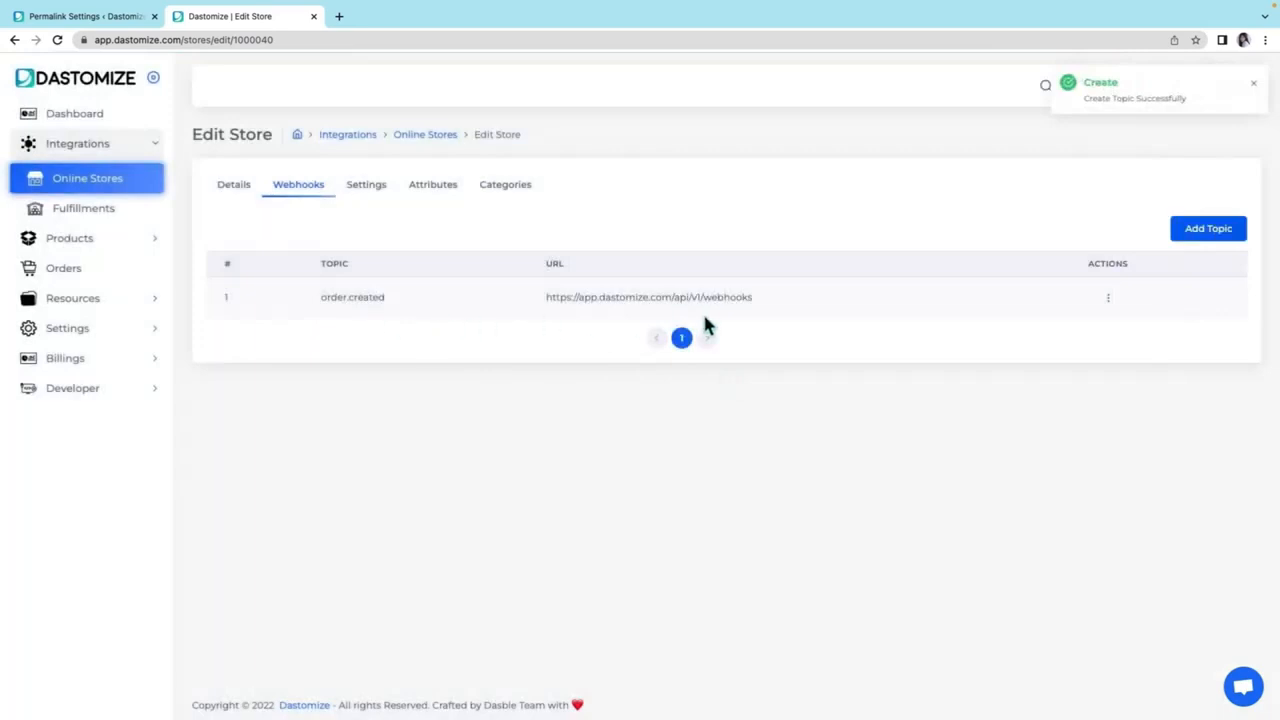
{"action": "left_click", "coordinate": [1110, 300]}
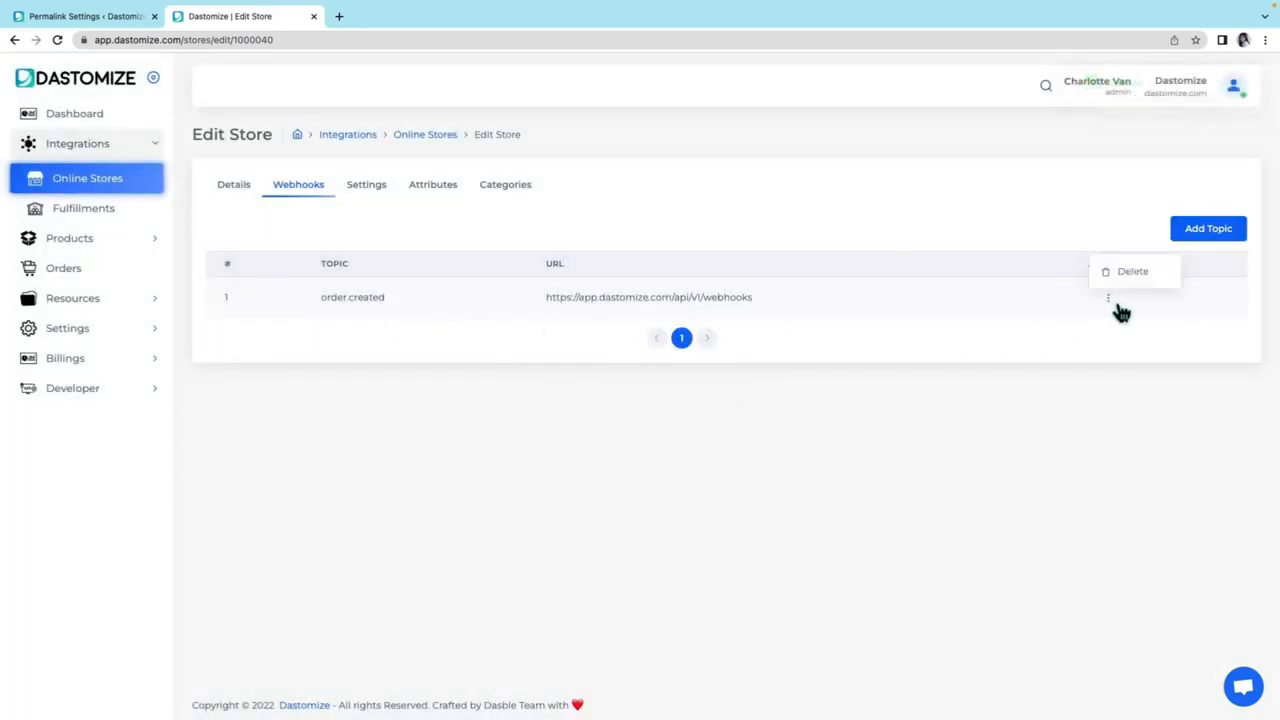
{"action": "left_click", "coordinate": [1011, 383]}
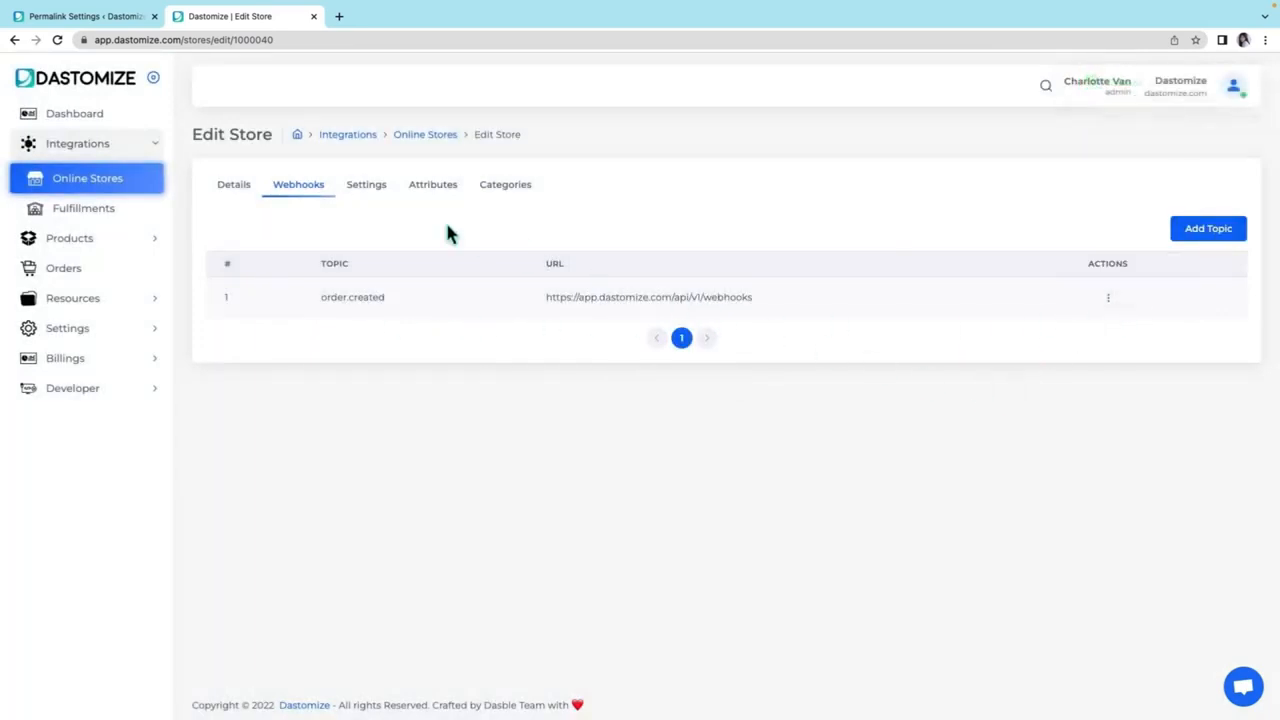
Set the store's timezone to America/Araguaina in its settings and save the changes
{"action": "left_click", "coordinate": [385, 199]}
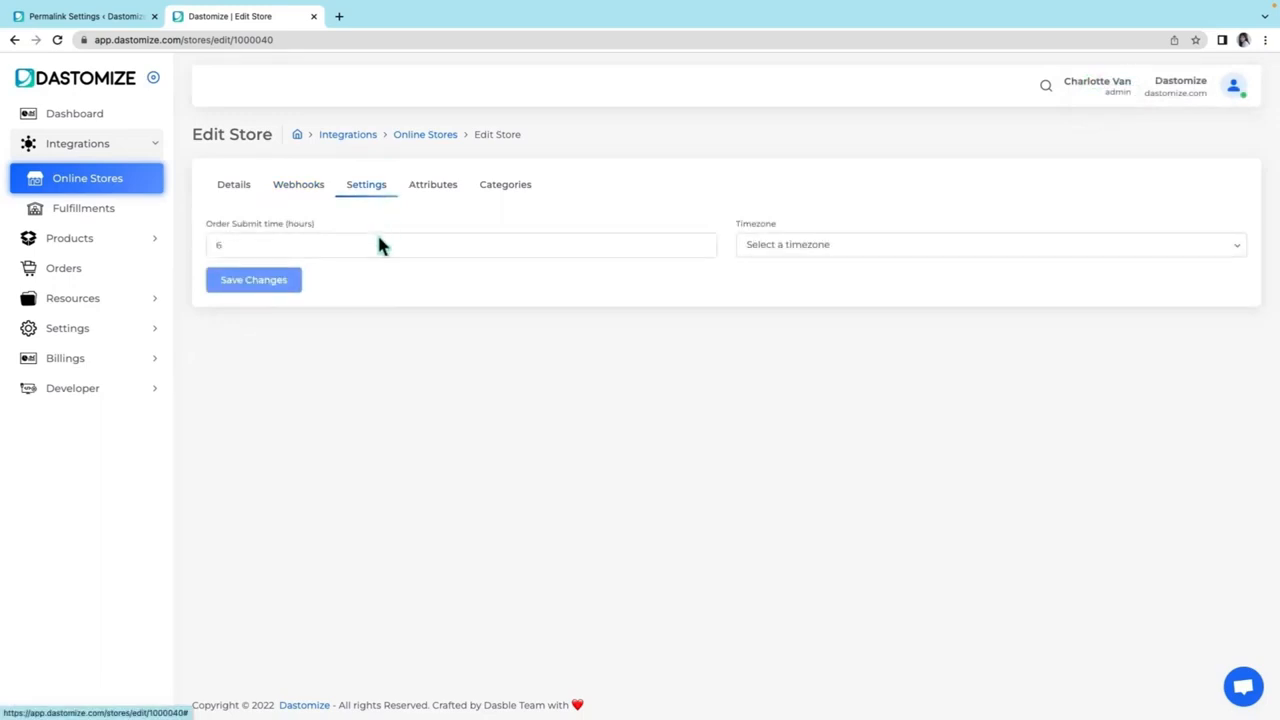
{"action": "left_click", "coordinate": [381, 248]}
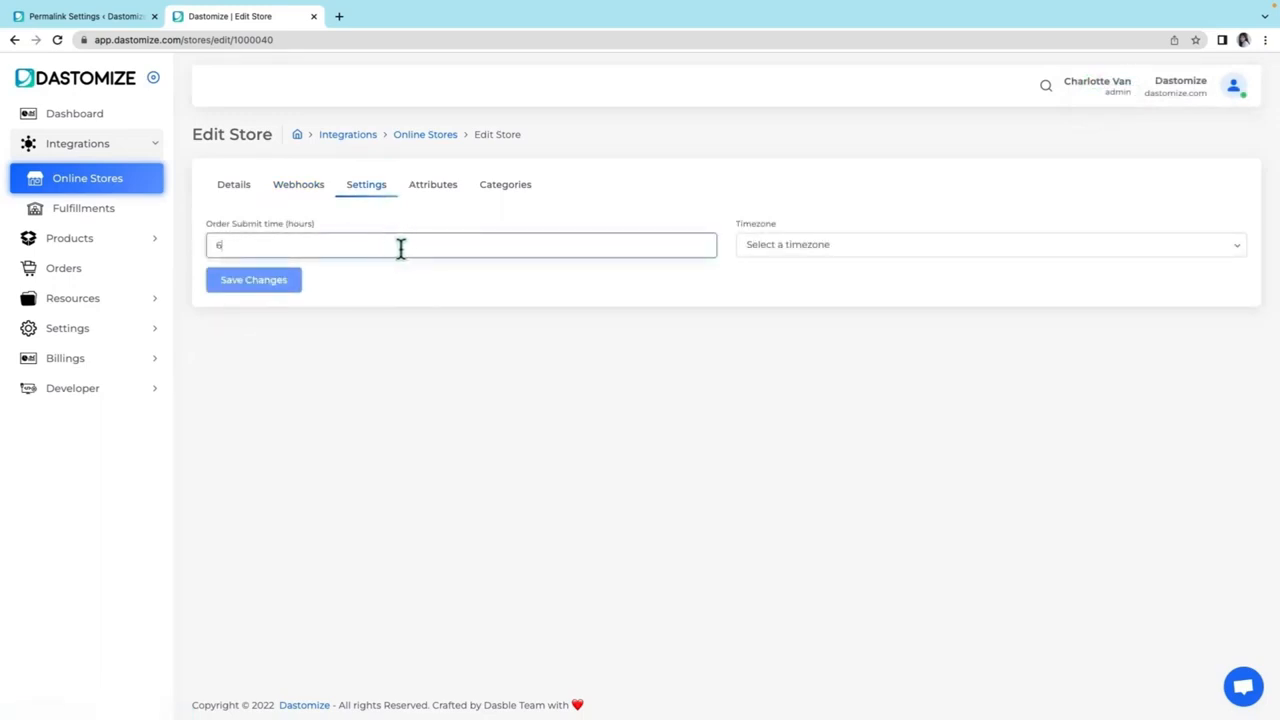
{"action": "left_click", "coordinate": [945, 257]}
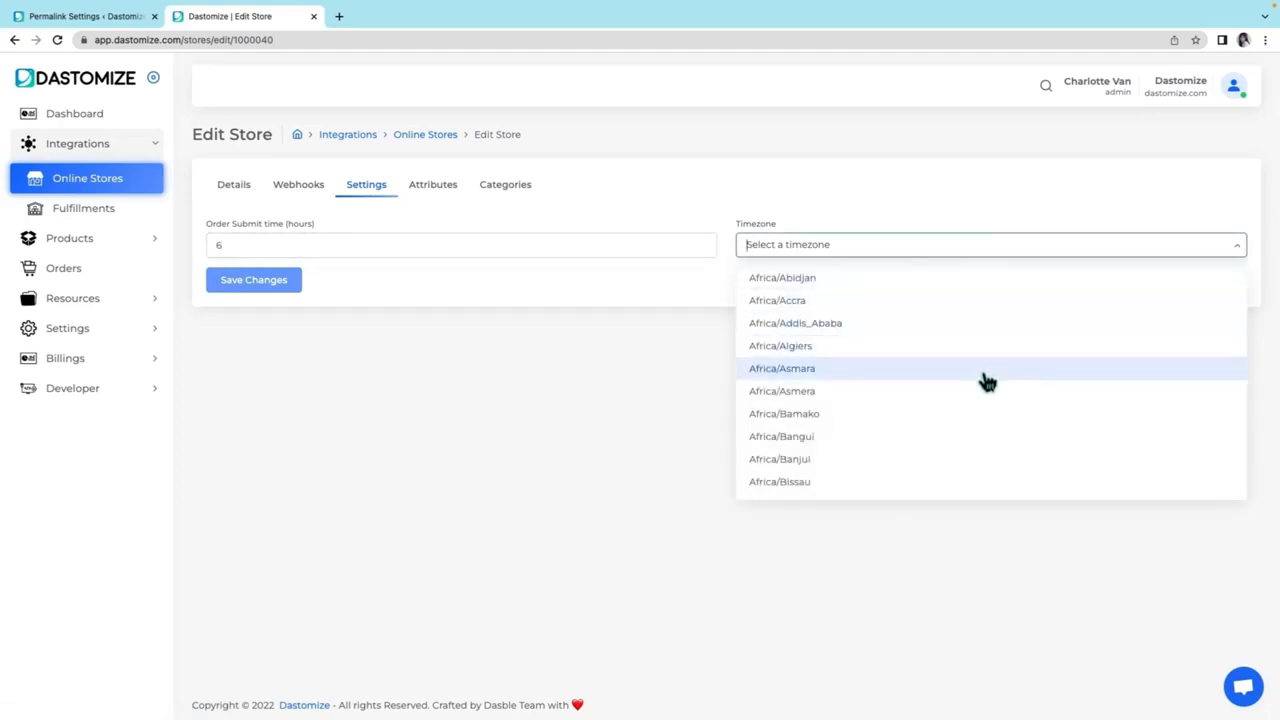
{"action": "scroll", "coordinate": [987, 380], "scroll_direction": "down", "scroll_amount": 1}
{"action": "scroll", "coordinate": [987, 380], "scroll_direction": "down", "scroll_amount": 4}
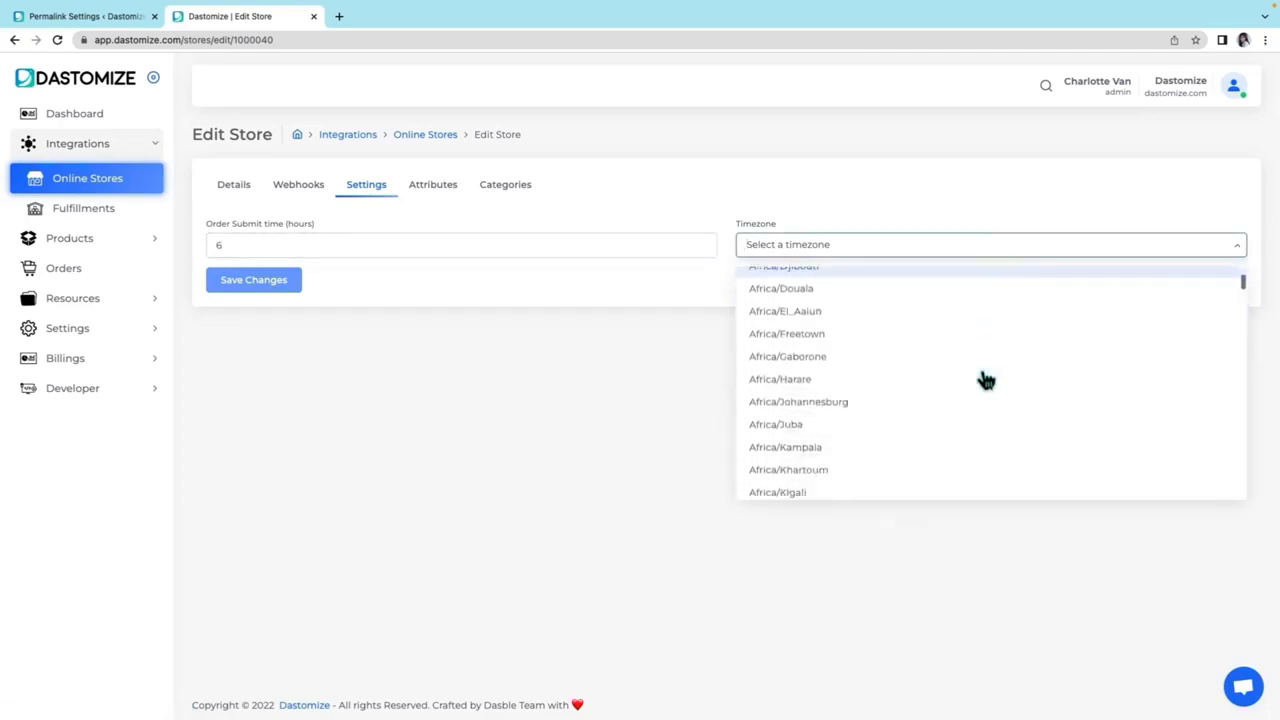
{"action": "scroll", "coordinate": [987, 380], "scroll_direction": "down", "scroll_amount": 6}
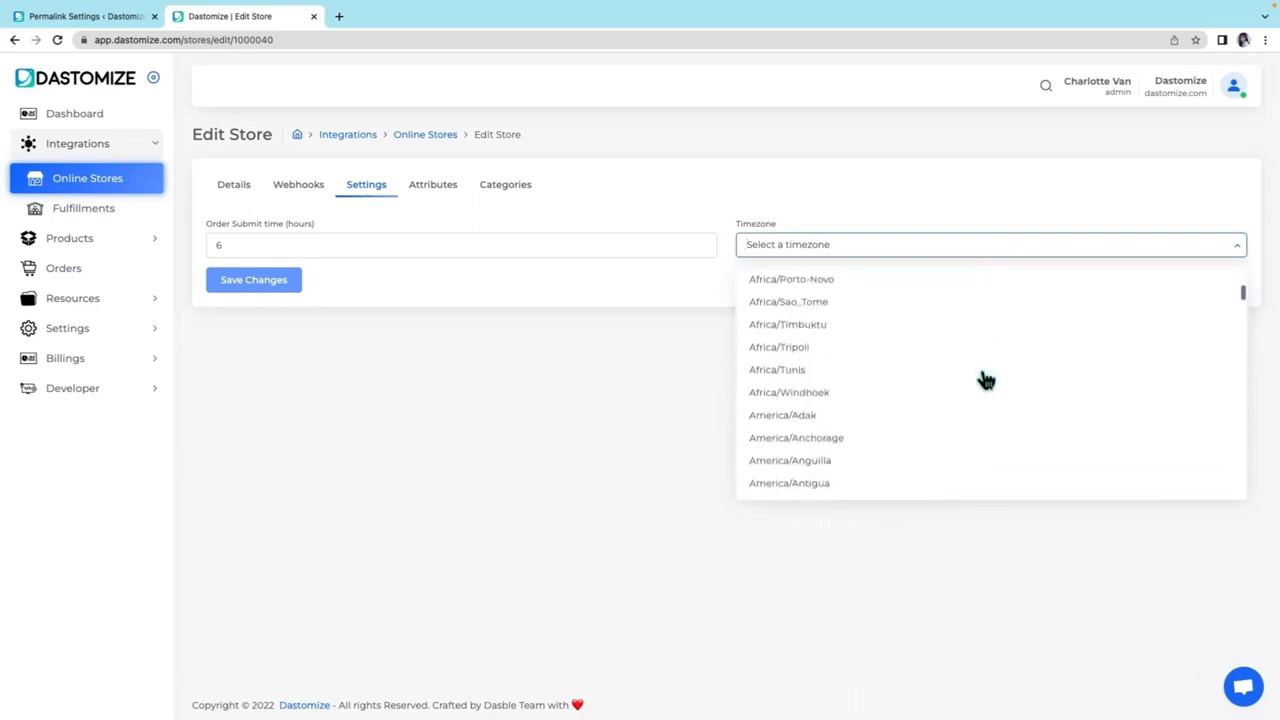
{"action": "scroll", "coordinate": [985, 378], "scroll_direction": "up", "scroll_amount": 1}
{"action": "left_click", "coordinate": [940, 358]}
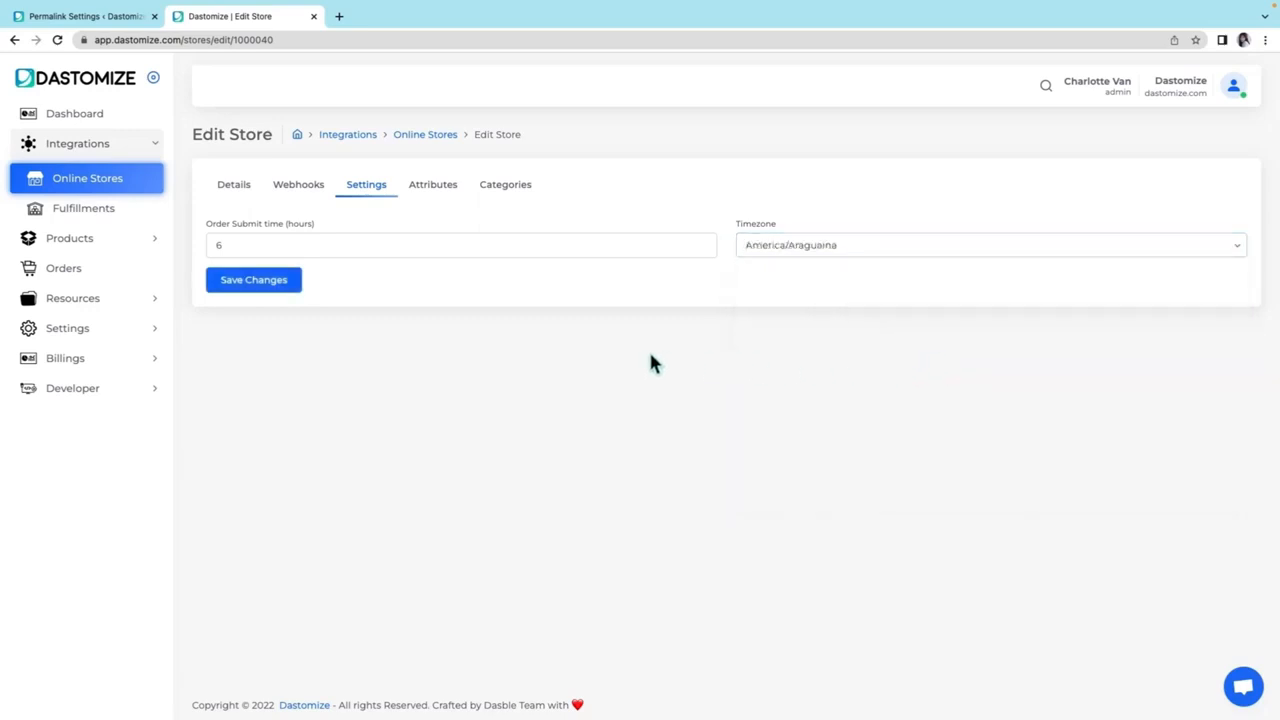
{"action": "left_click", "coordinate": [266, 282]}
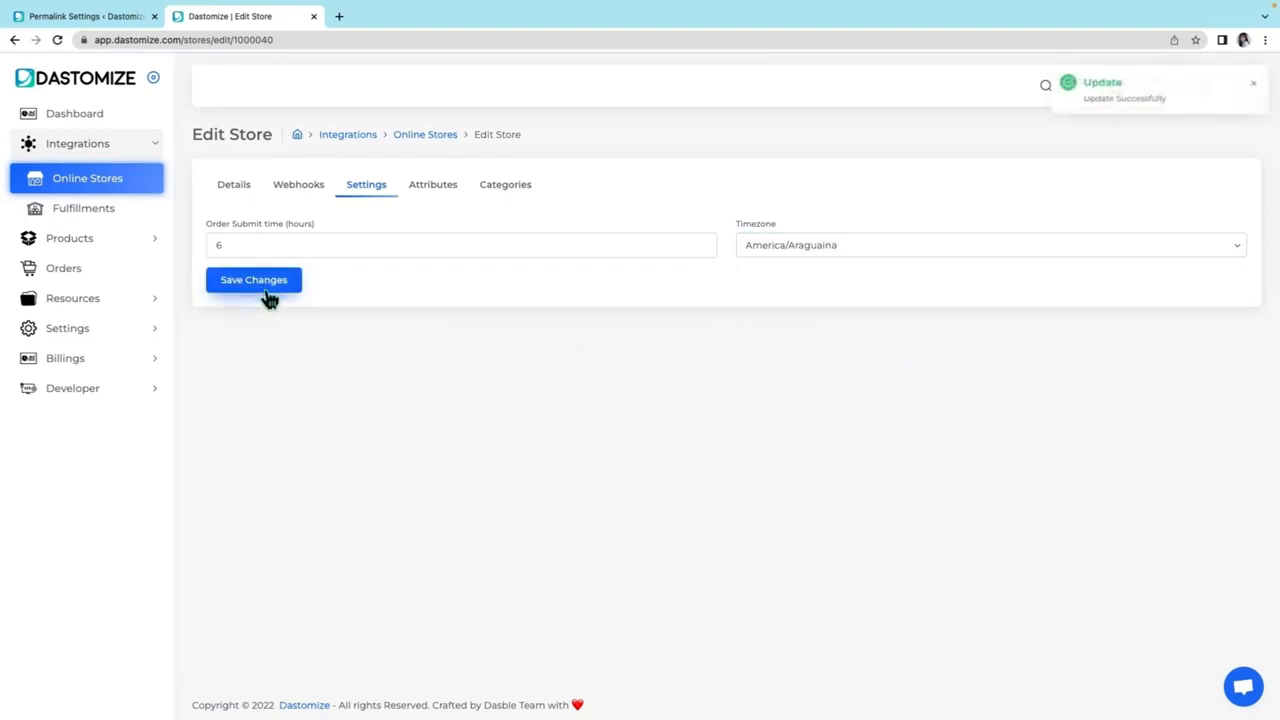
Sync the store's attributes and map the Style attribute to the app's Style, confirming the change
{"action": "left_click", "coordinate": [435, 193]}
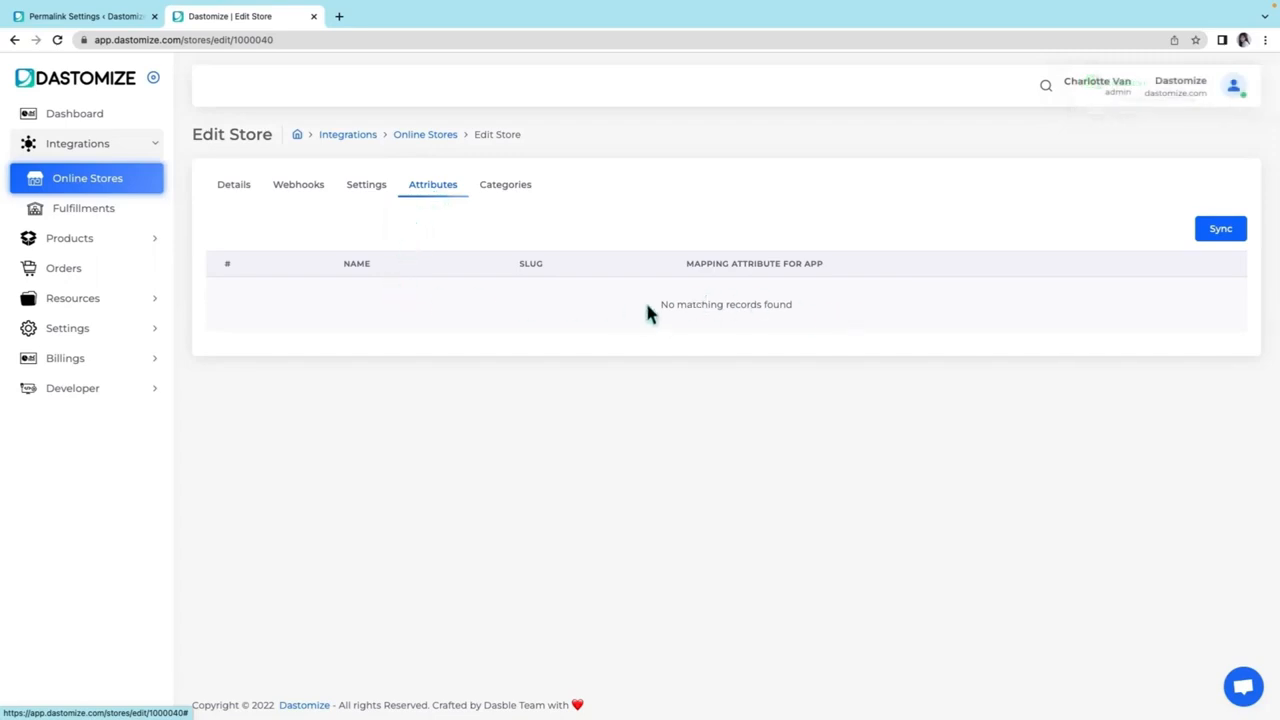
{"action": "left_click", "coordinate": [1232, 240]}
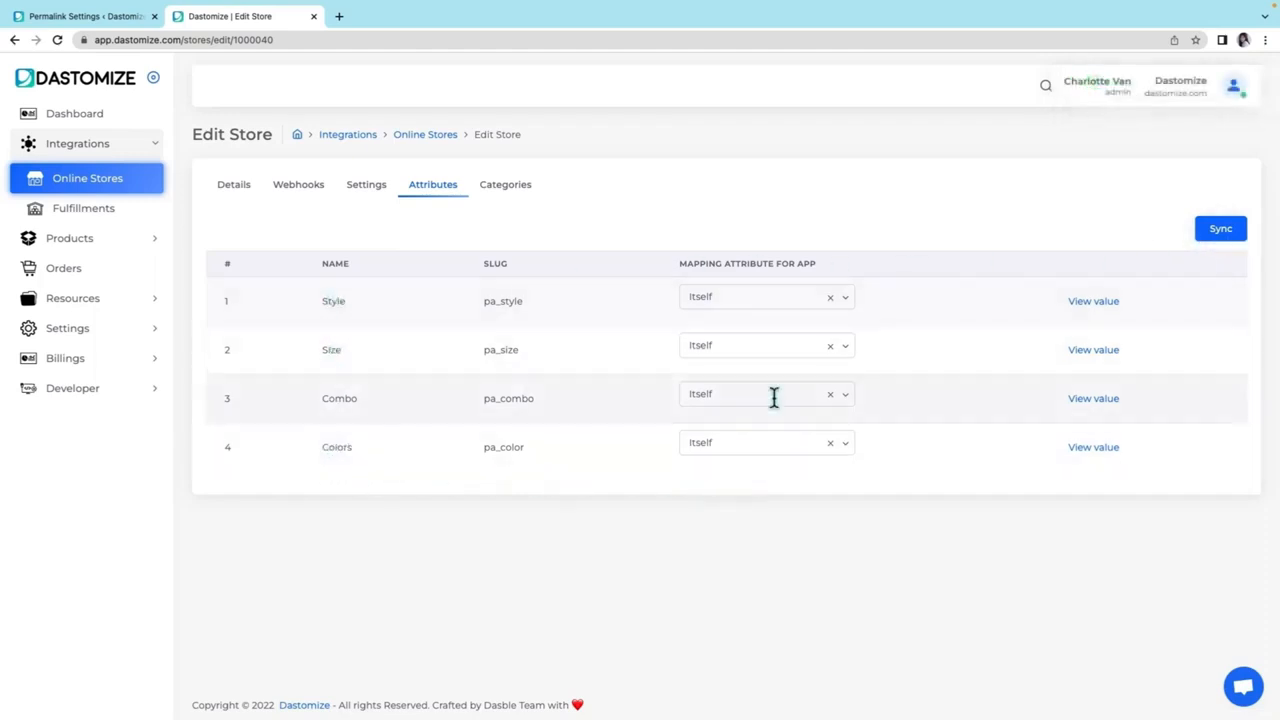
{"action": "left_click", "coordinate": [847, 301]}
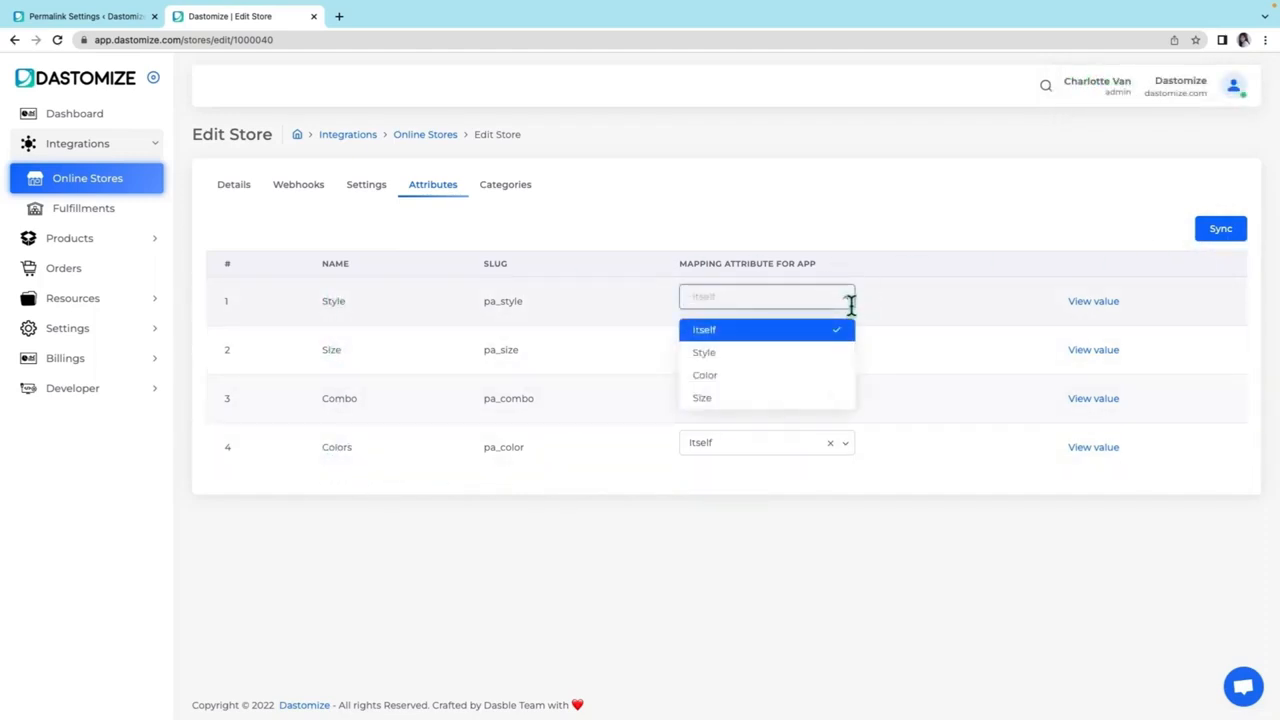
{"action": "left_click", "coordinate": [812, 357]}
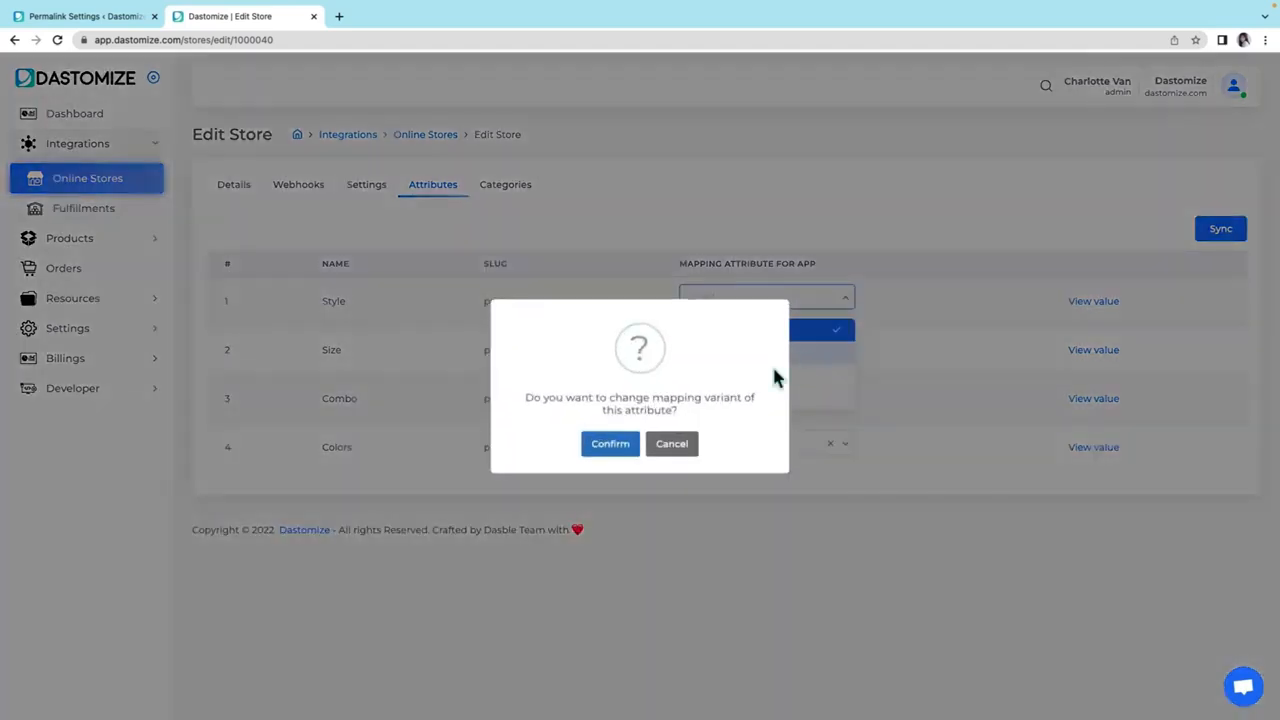
{"action": "left_click", "coordinate": [620, 452]}
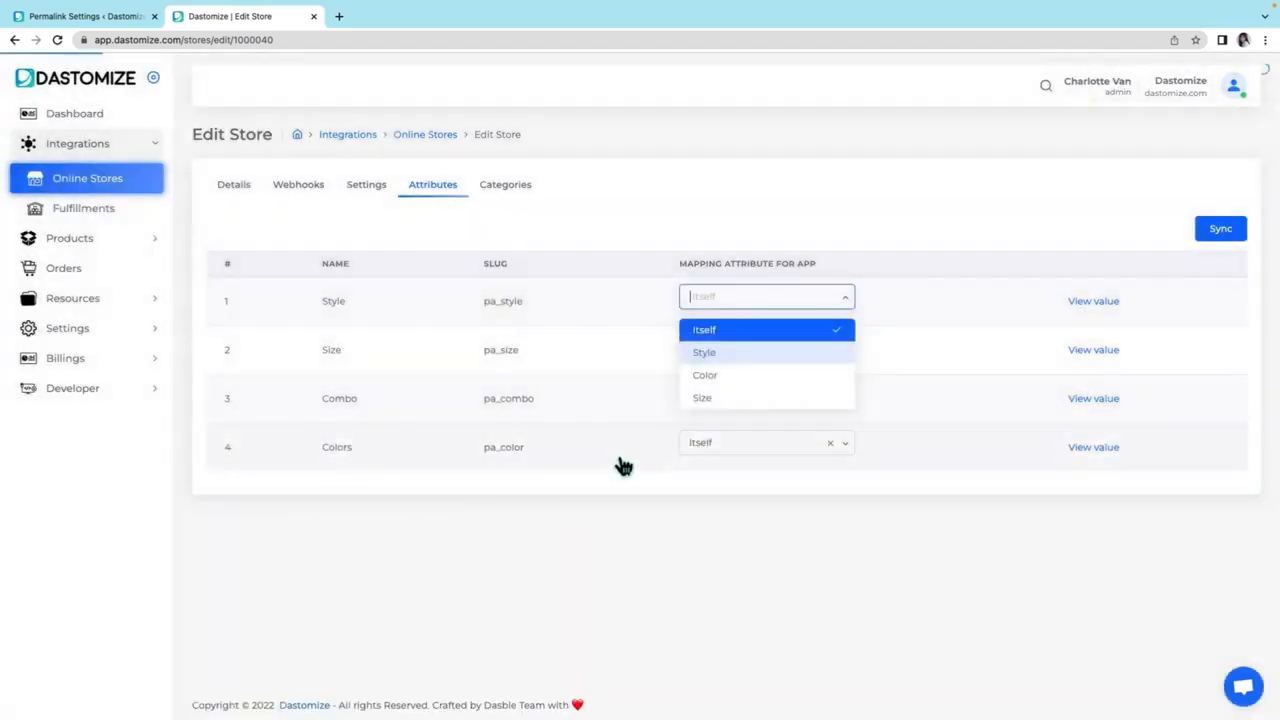
{"action": "left_click", "coordinate": [905, 368]}
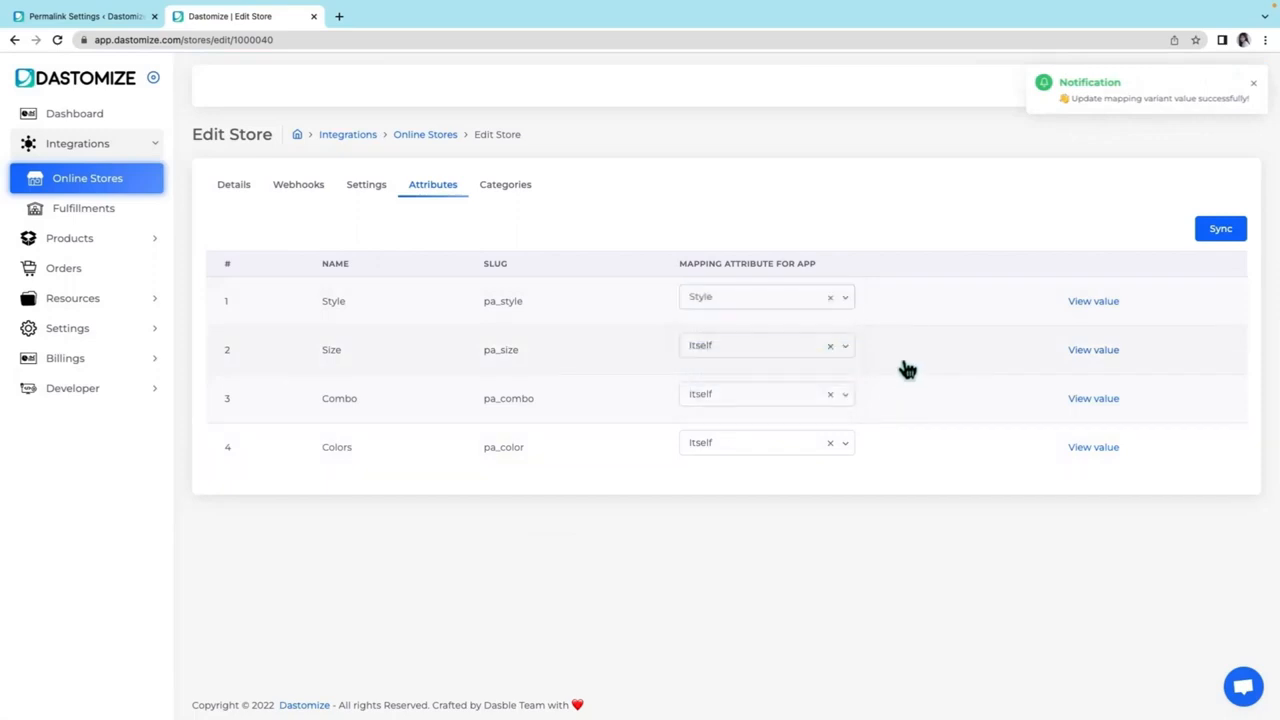
Map the Size attribute to the app's Size and keep the Combo attribute mapped to Itself
{"action": "left_click", "coordinate": [846, 348]}
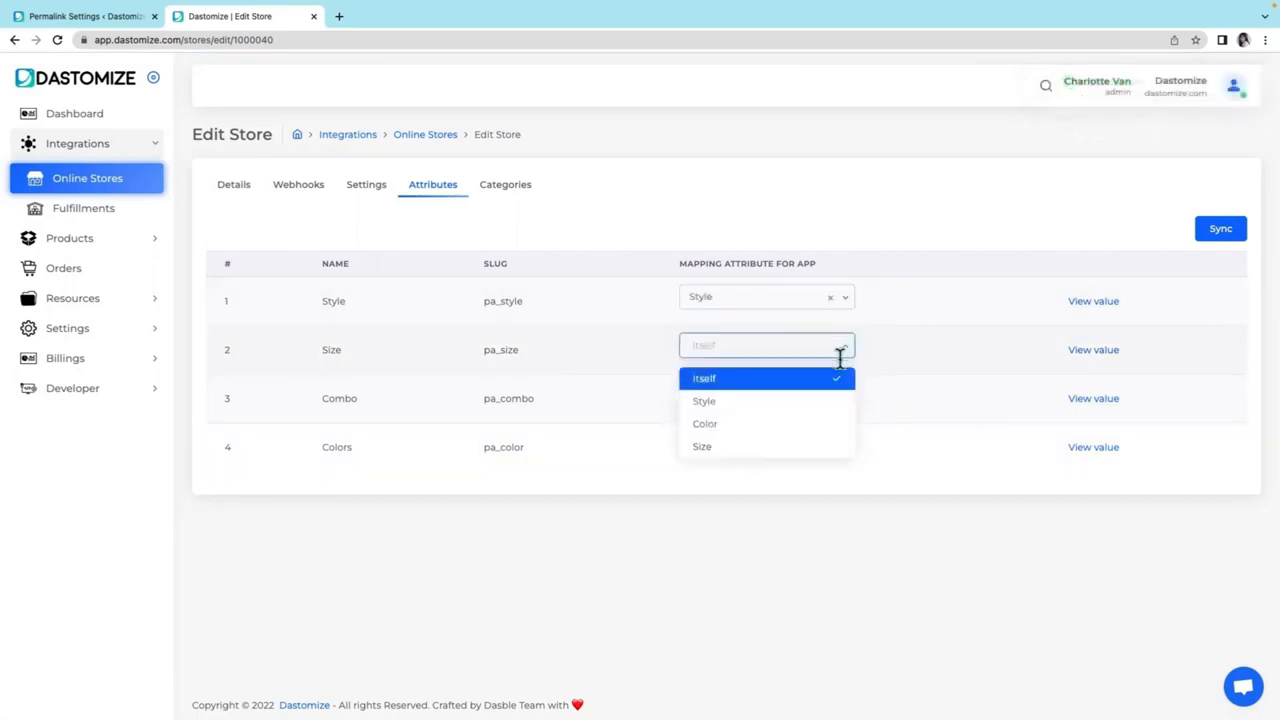
{"action": "left_click", "coordinate": [776, 450]}
{"action": "left_click", "coordinate": [614, 450]}
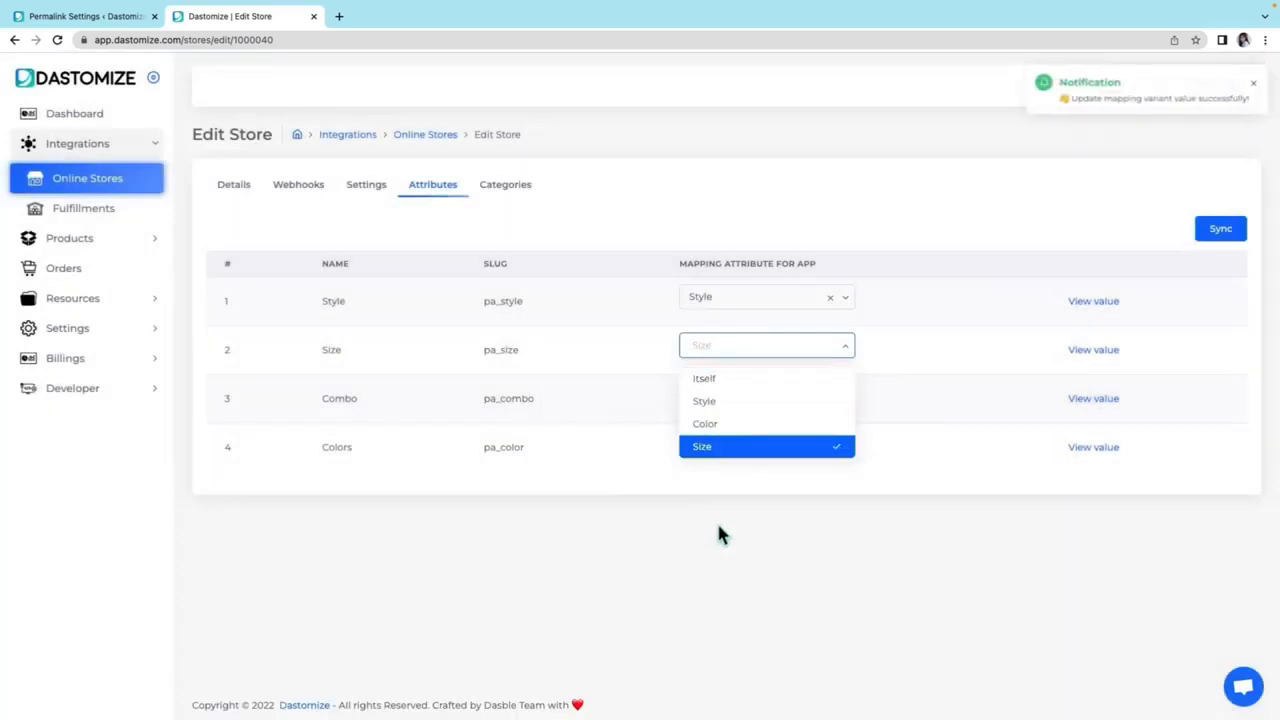
{"action": "left_click", "coordinate": [848, 399]}
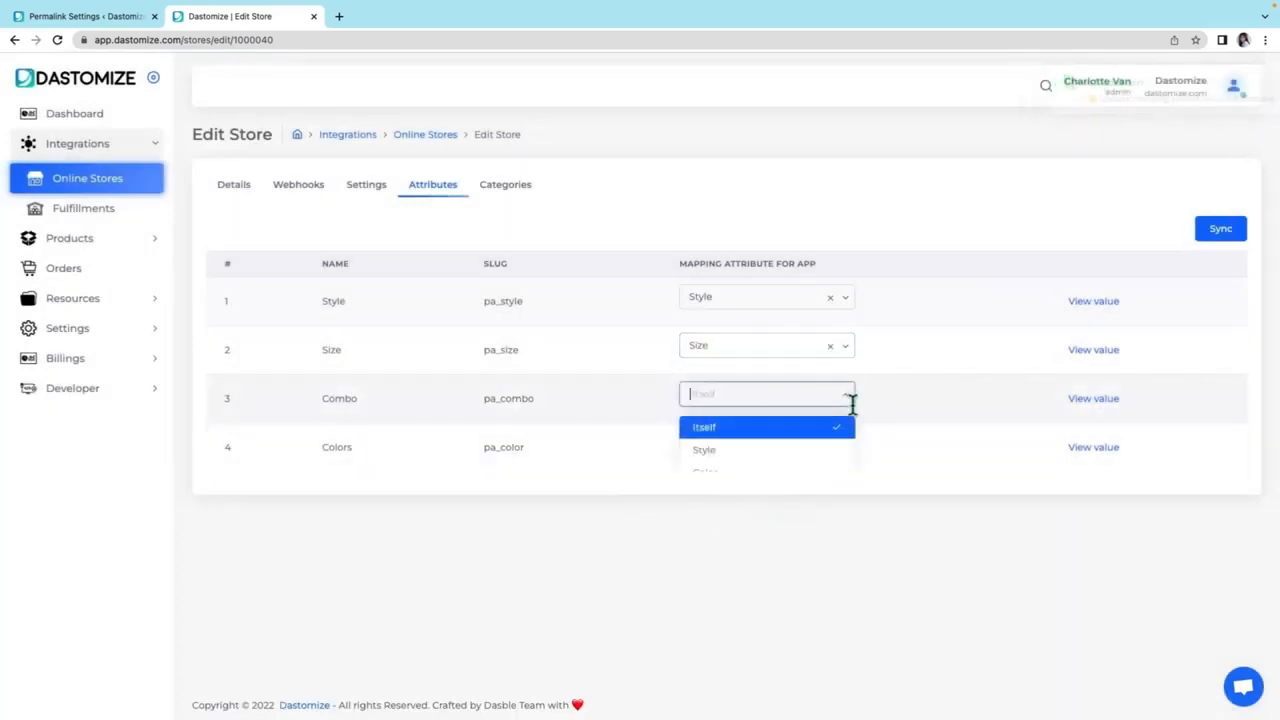
{"action": "scroll", "coordinate": [800, 458], "scroll_direction": "down", "scroll_amount": 1}
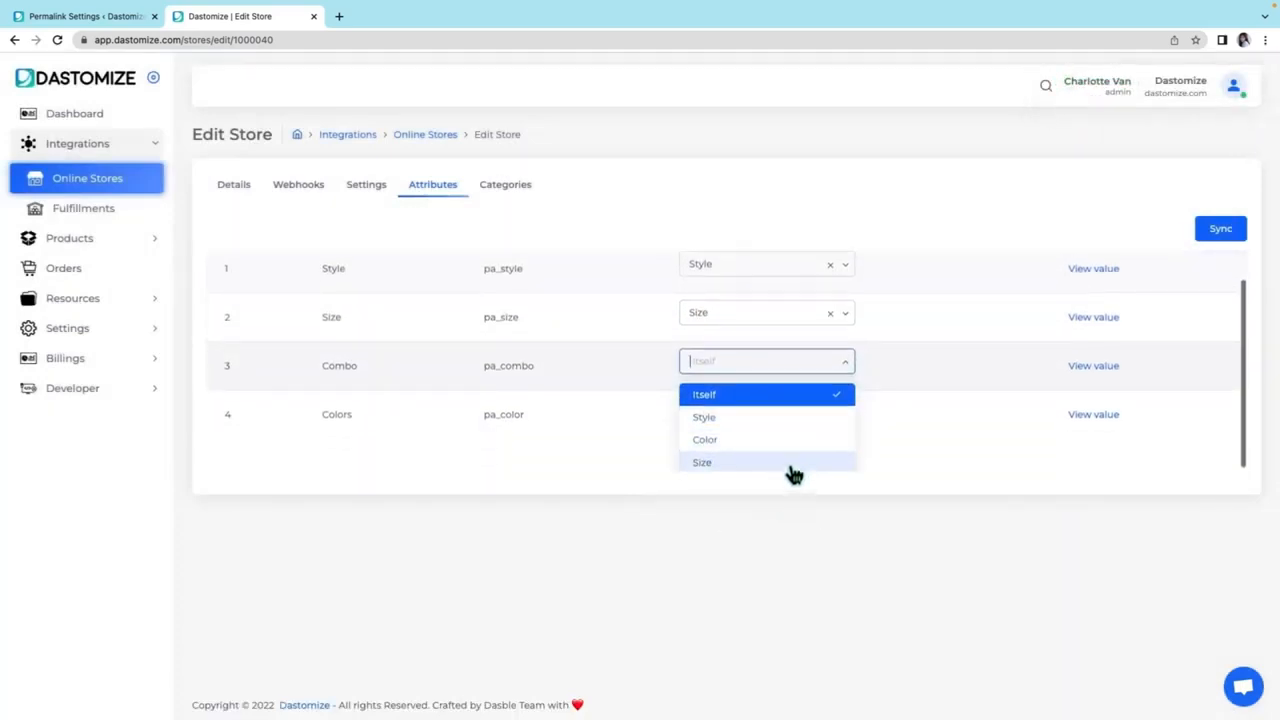
{"action": "left_click", "coordinate": [777, 399]}
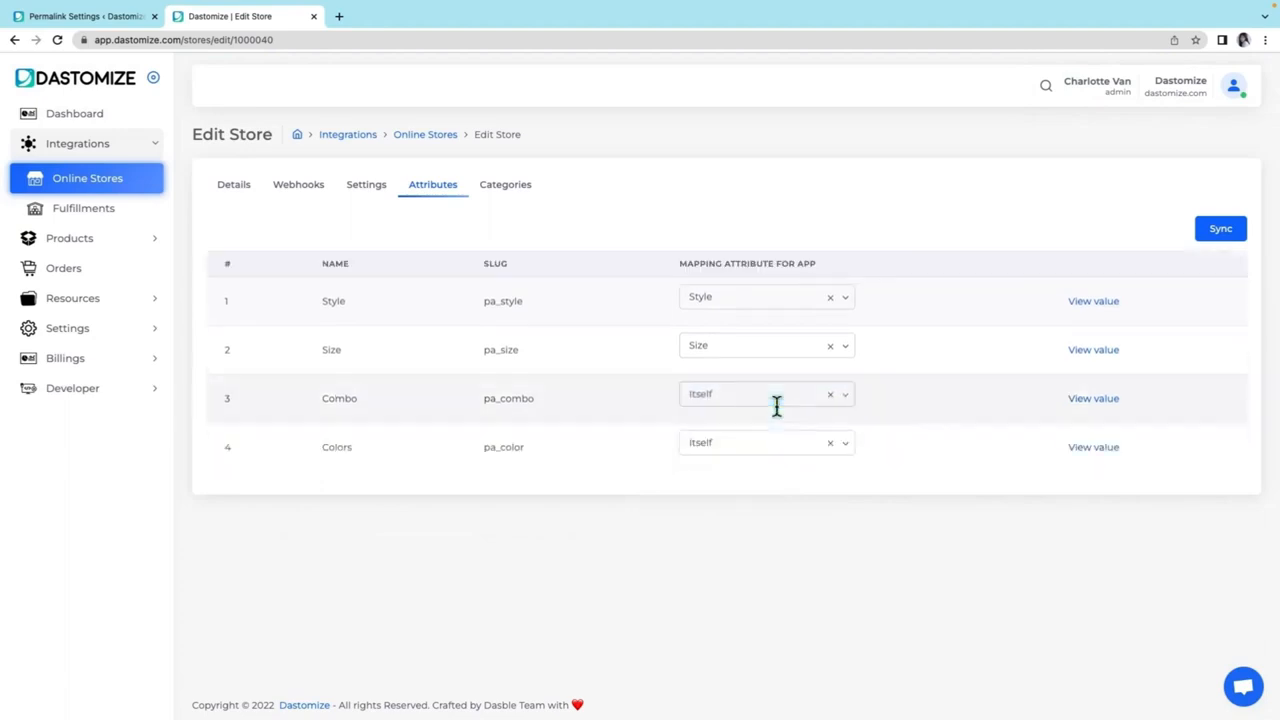
Map the Colors attribute to the app's Color and confirm the mapping change
{"action": "left_click", "coordinate": [848, 445]}
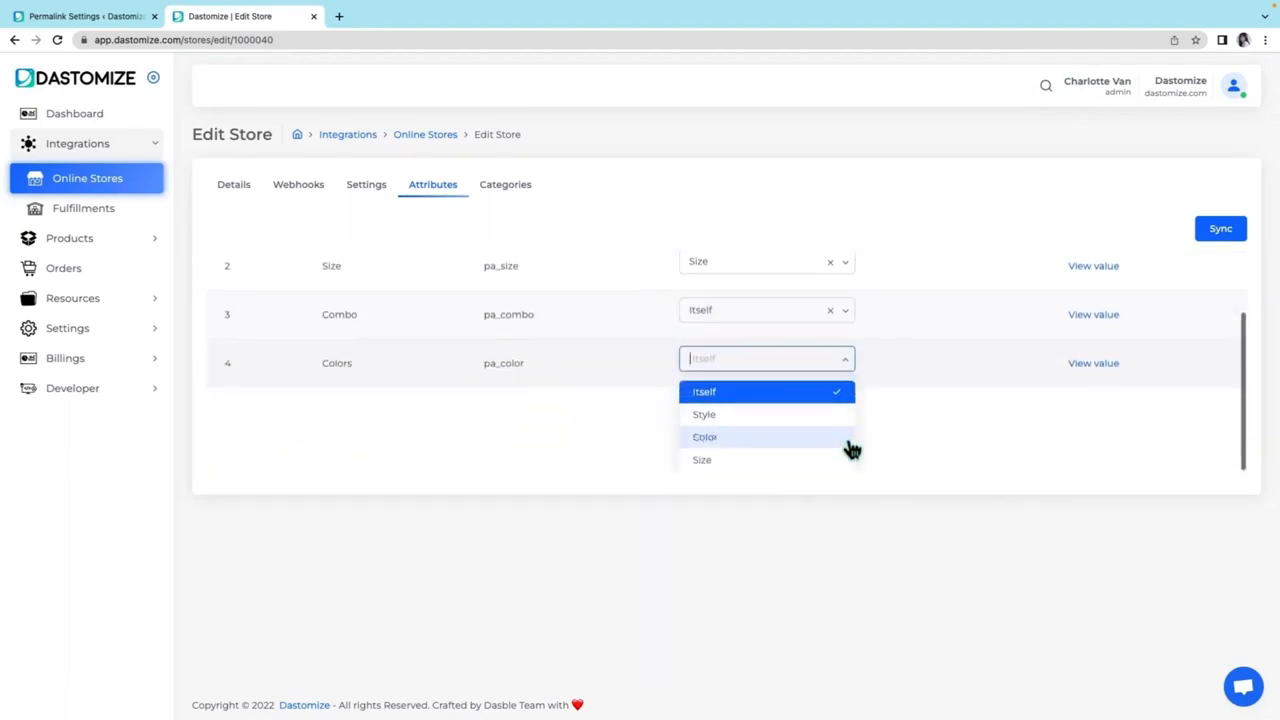
{"action": "left_click", "coordinate": [828, 444]}
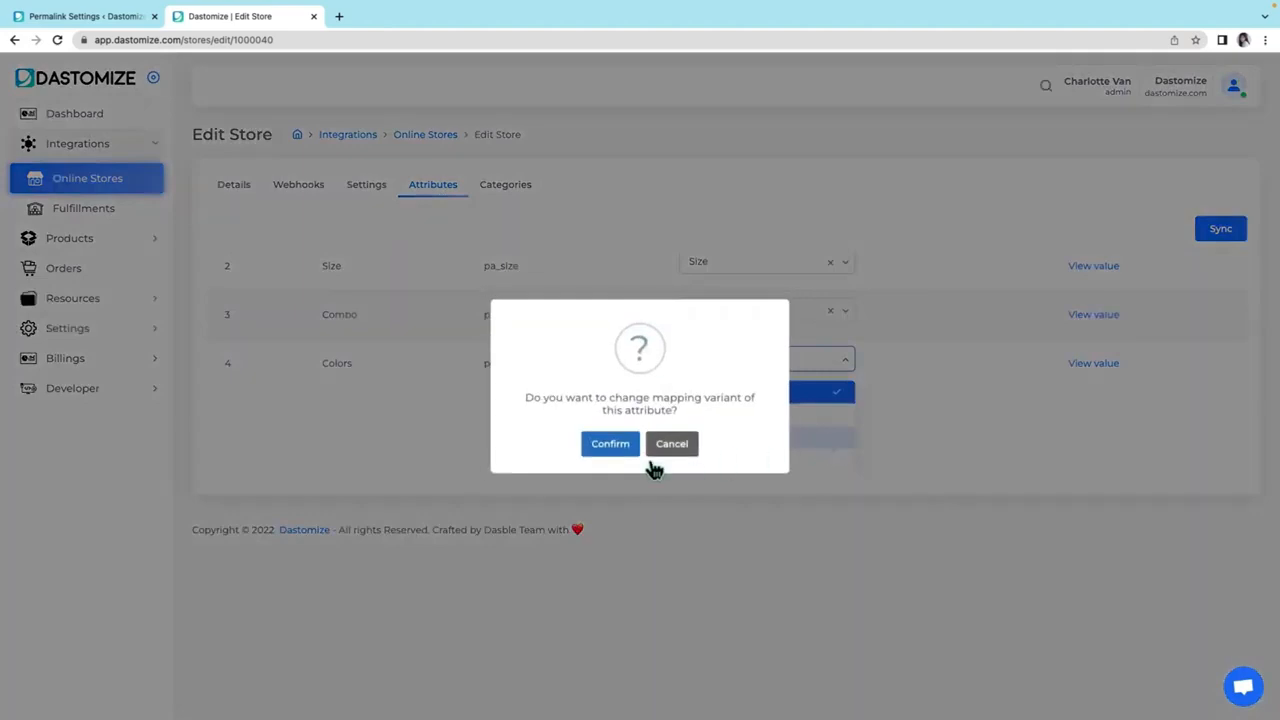
{"action": "left_click", "coordinate": [608, 447]}
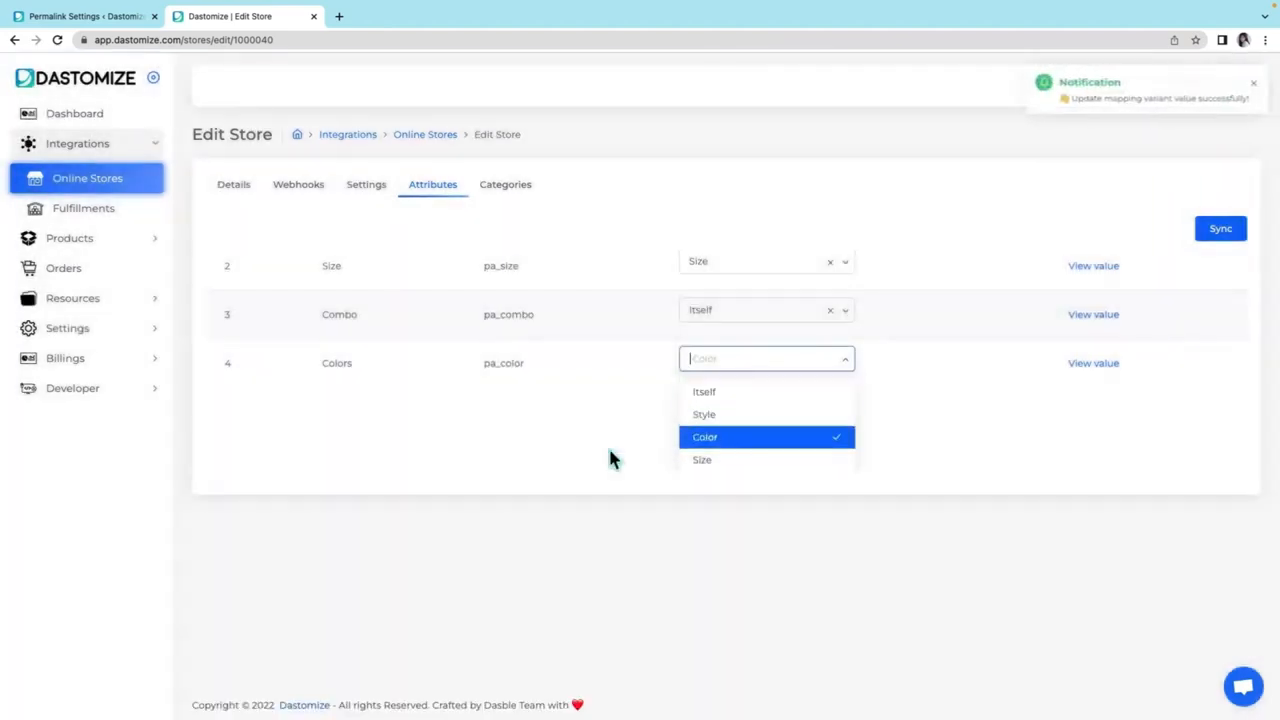
{"action": "left_click", "coordinate": [952, 530]}
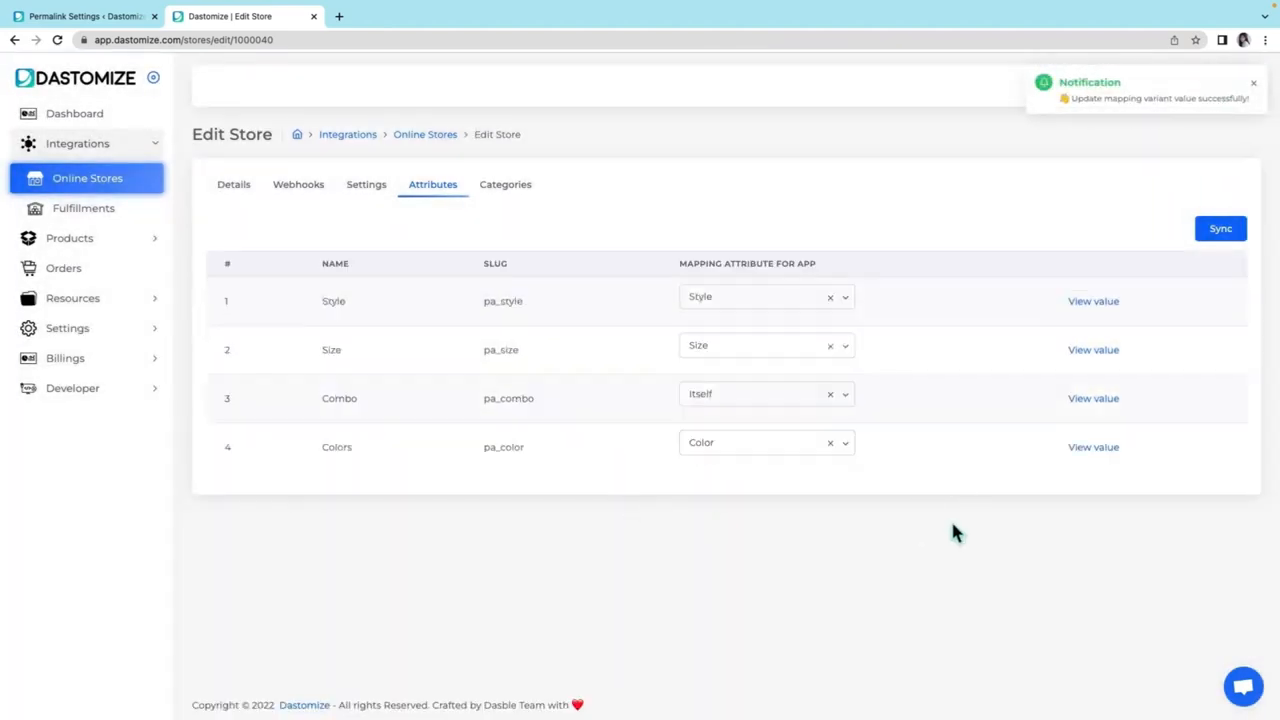
View the value lists of the Style, Size, Combo and Colors attributes one after another
{"action": "left_click", "coordinate": [1093, 301]}
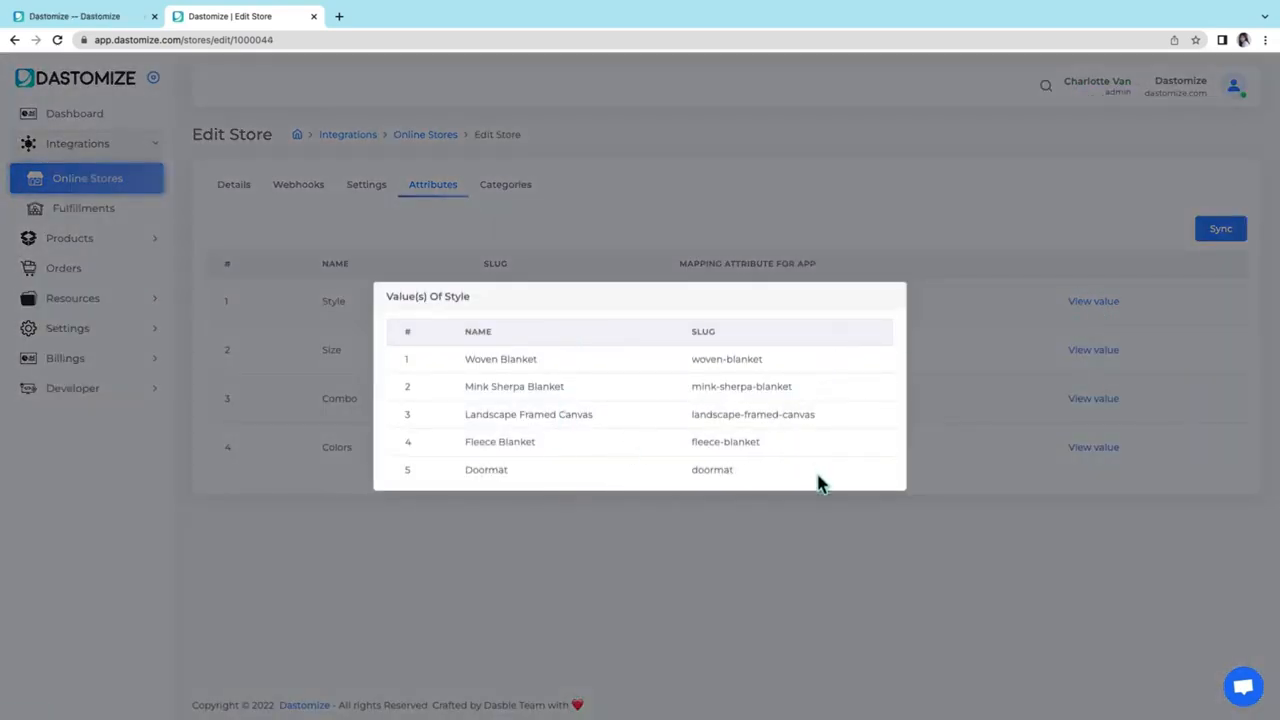
{"action": "left_click", "coordinate": [997, 486]}
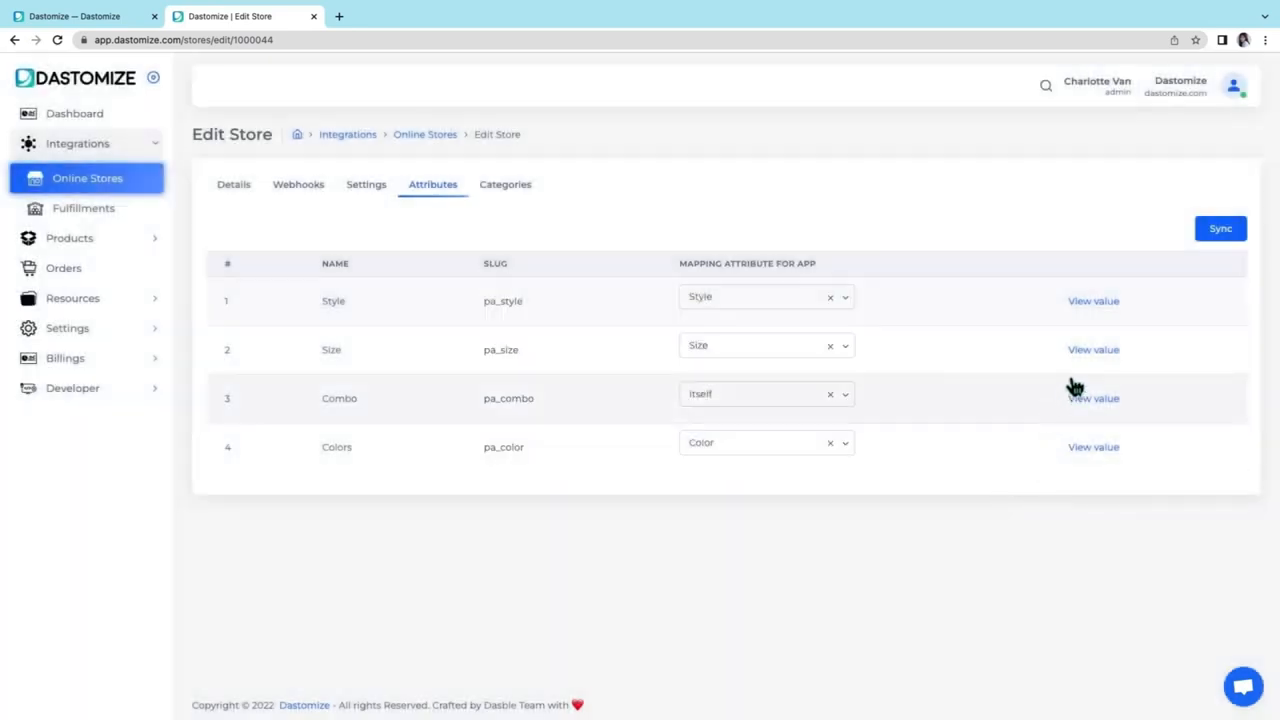
{"action": "left_click", "coordinate": [1093, 349]}
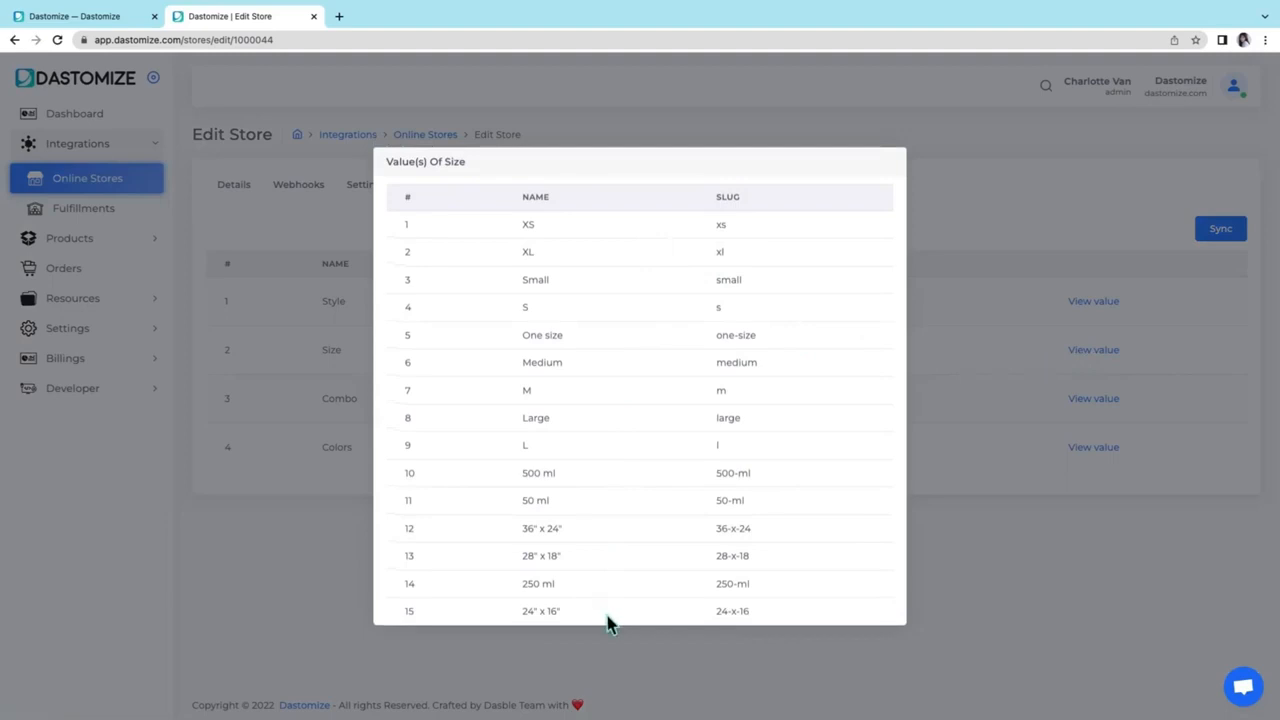
{"action": "left_click", "coordinate": [1081, 590]}
{"action": "left_click", "coordinate": [1095, 404]}
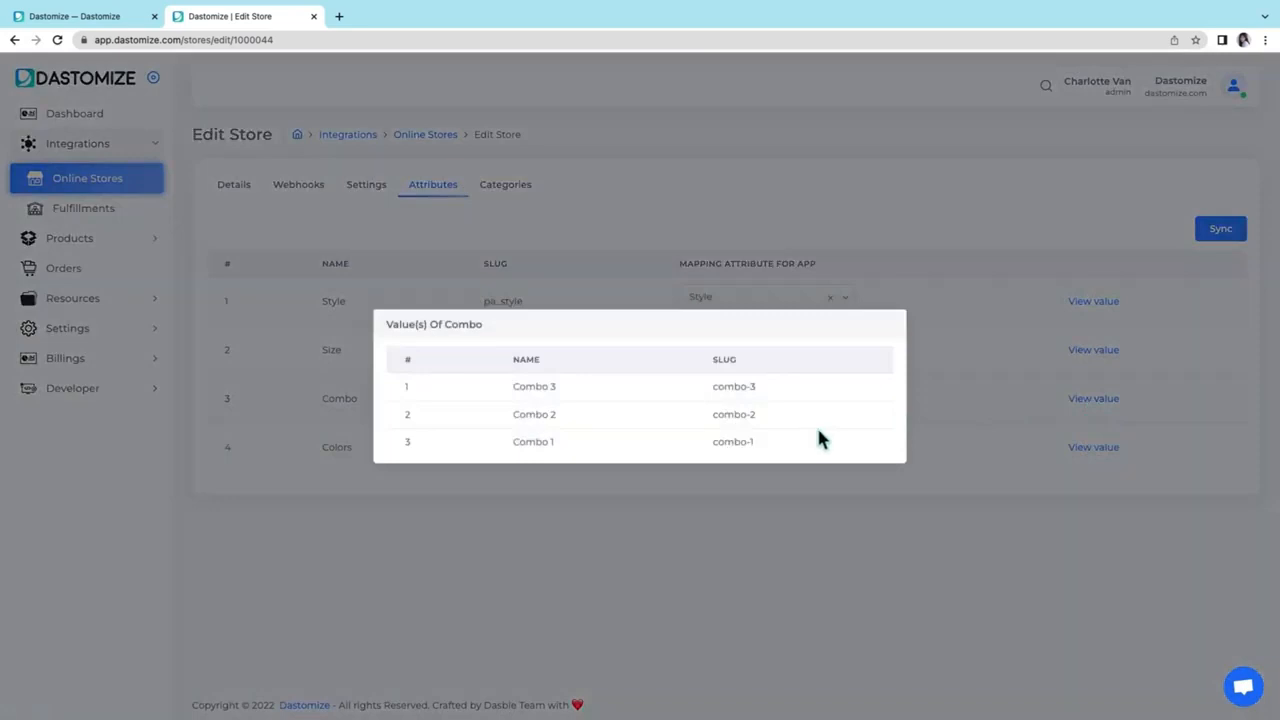
{"action": "left_click", "coordinate": [890, 520]}
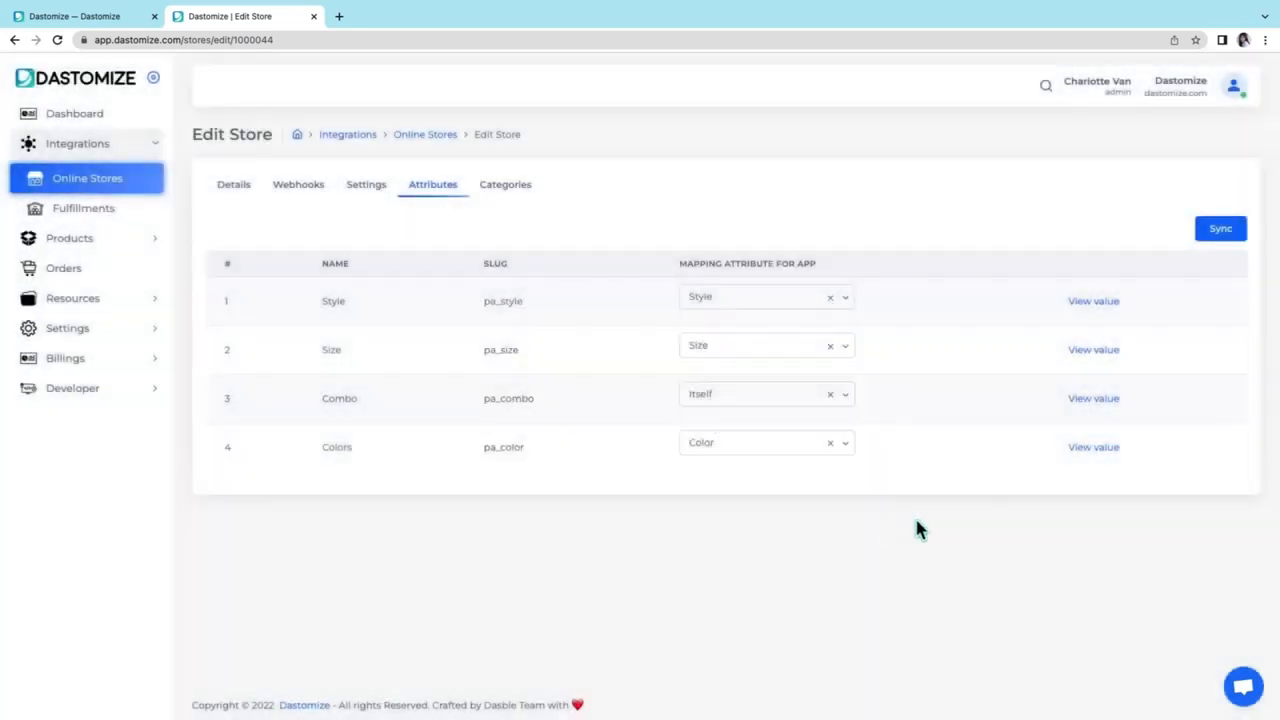
{"action": "left_click", "coordinate": [1090, 447]}
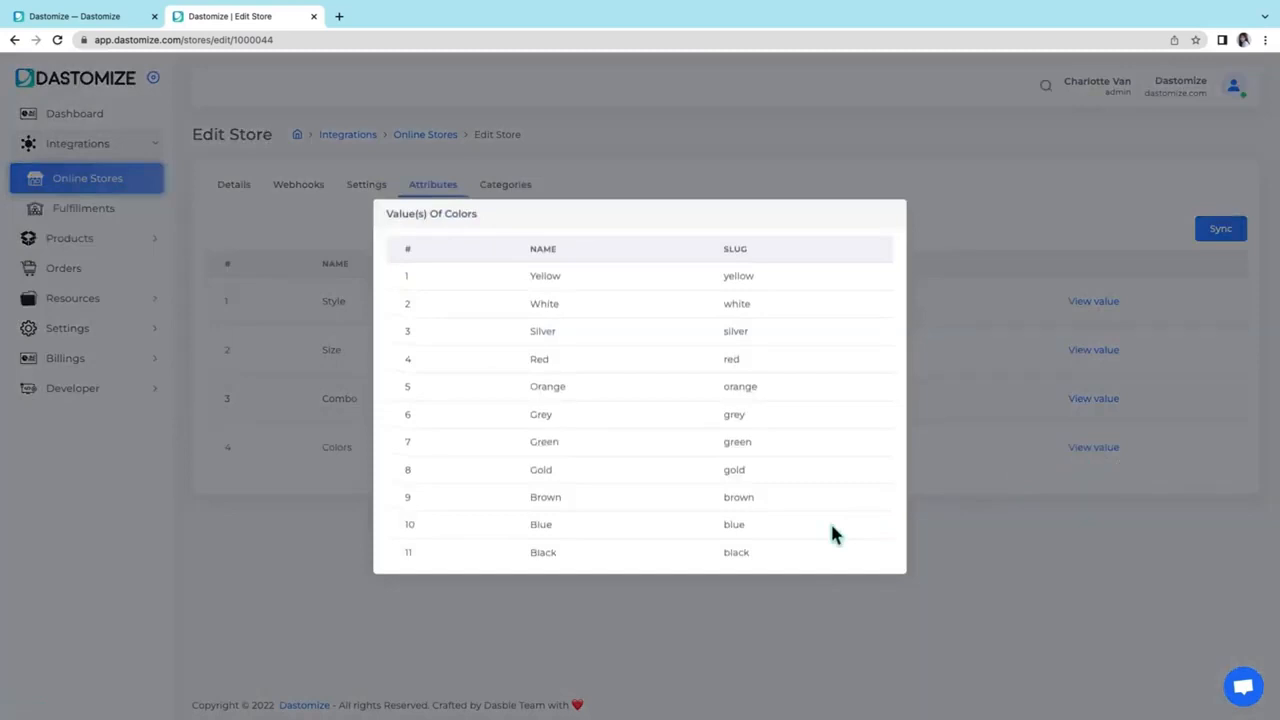
{"action": "left_click", "coordinate": [969, 579]}
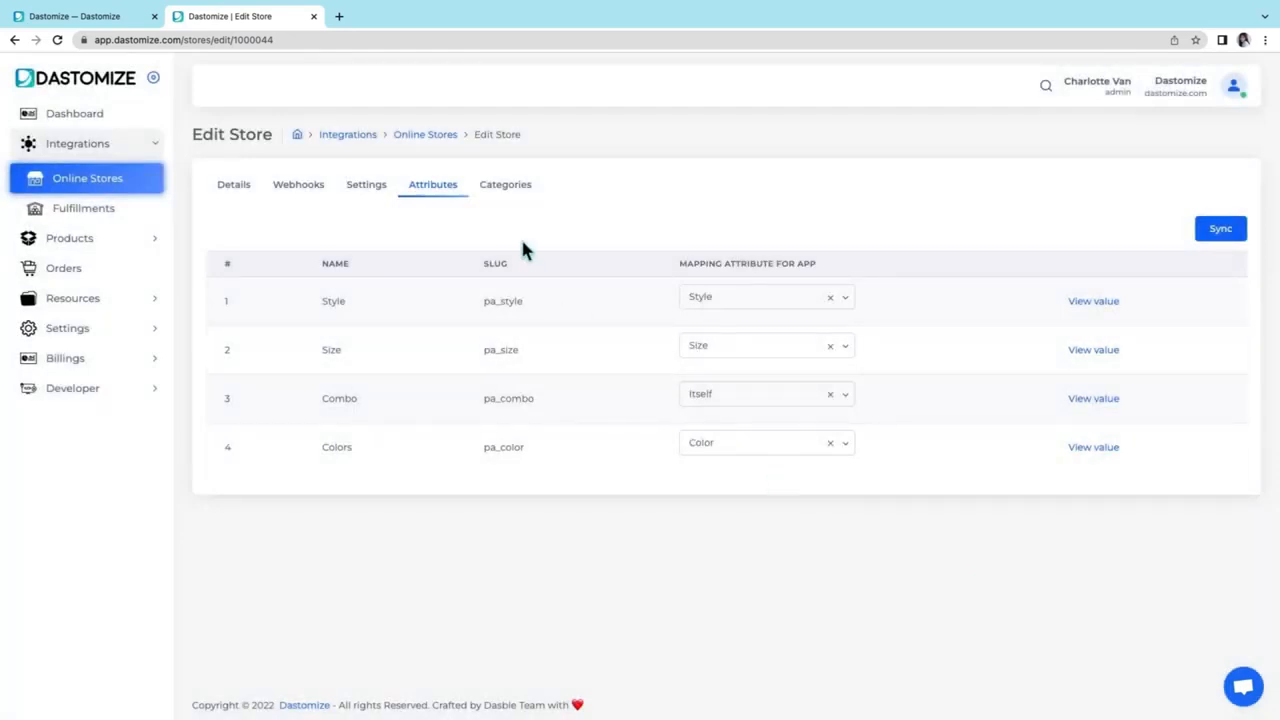
Sync the store's product categories and look through the resulting category list
{"action": "left_click", "coordinate": [517, 197]}
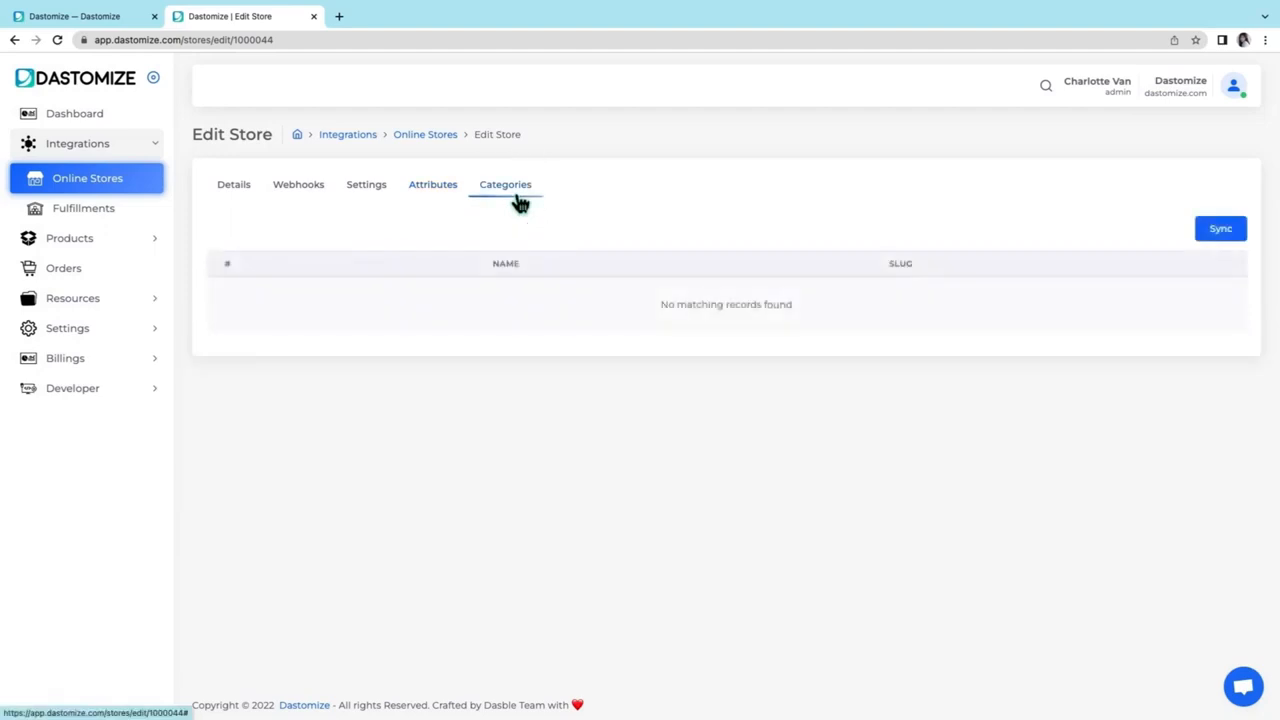
{"action": "left_click", "coordinate": [1232, 238]}
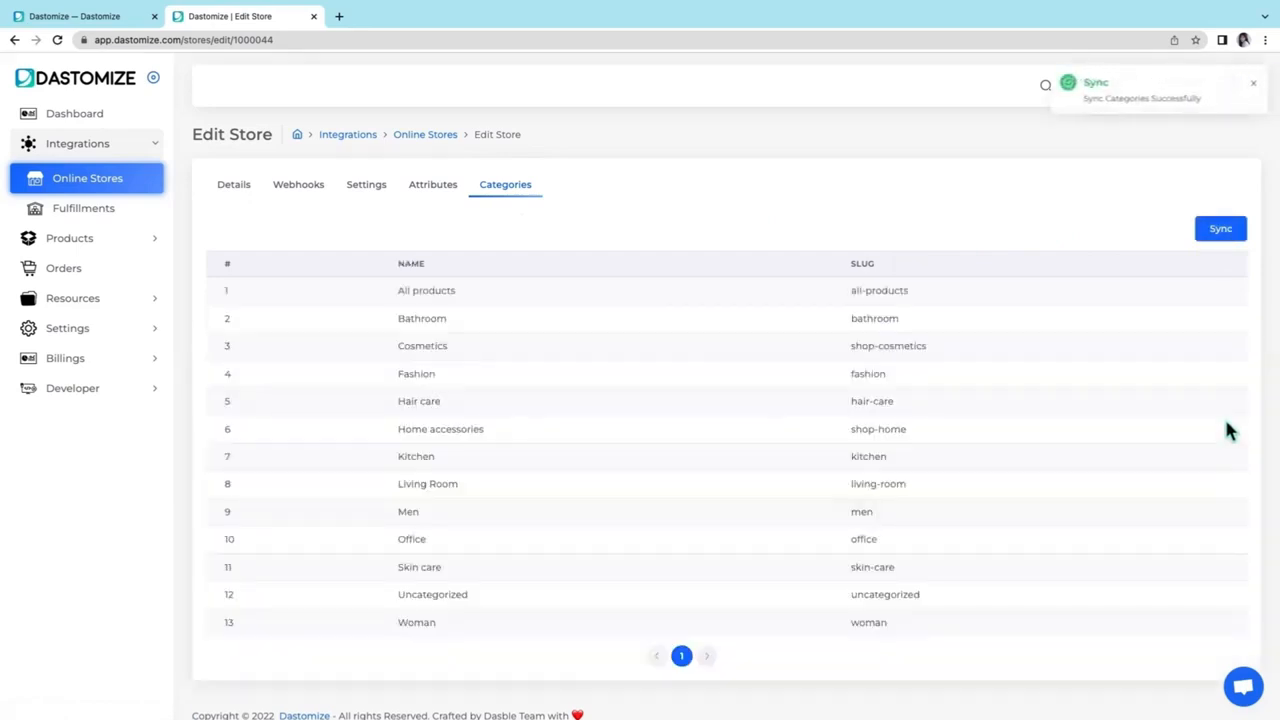
{"action": "scroll", "coordinate": [1216, 415], "scroll_direction": "down", "scroll_amount": 1}
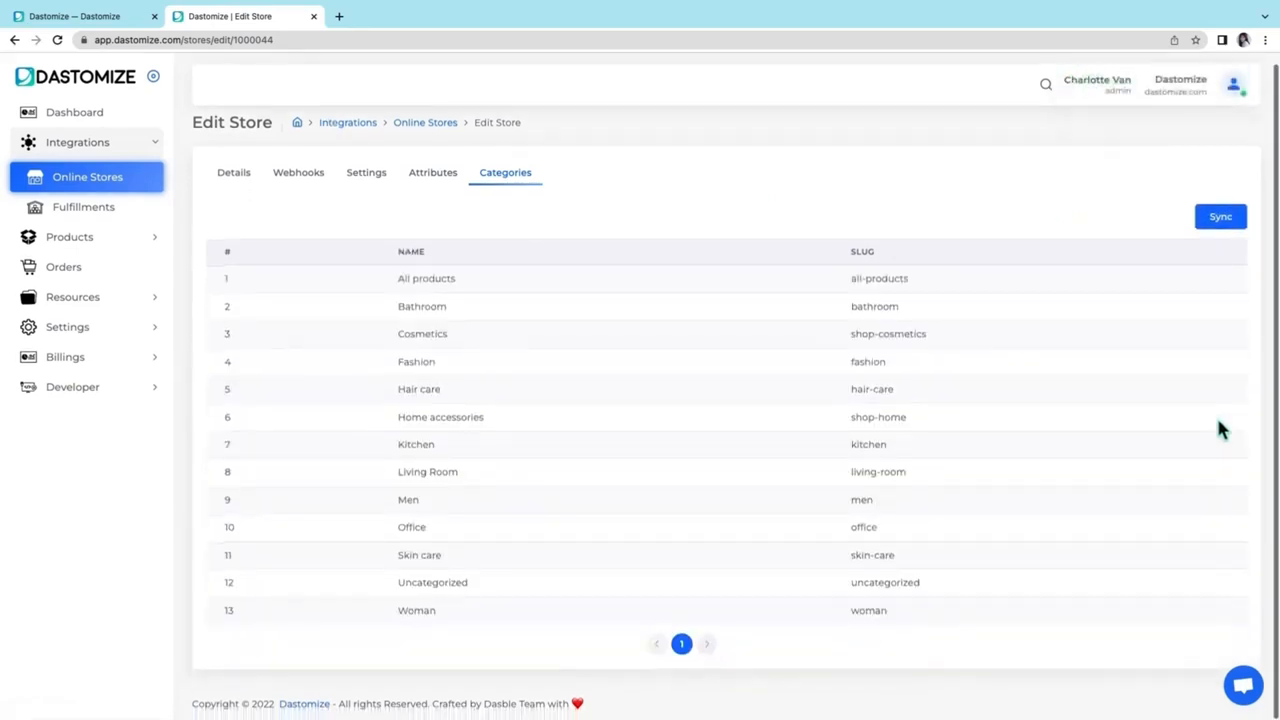